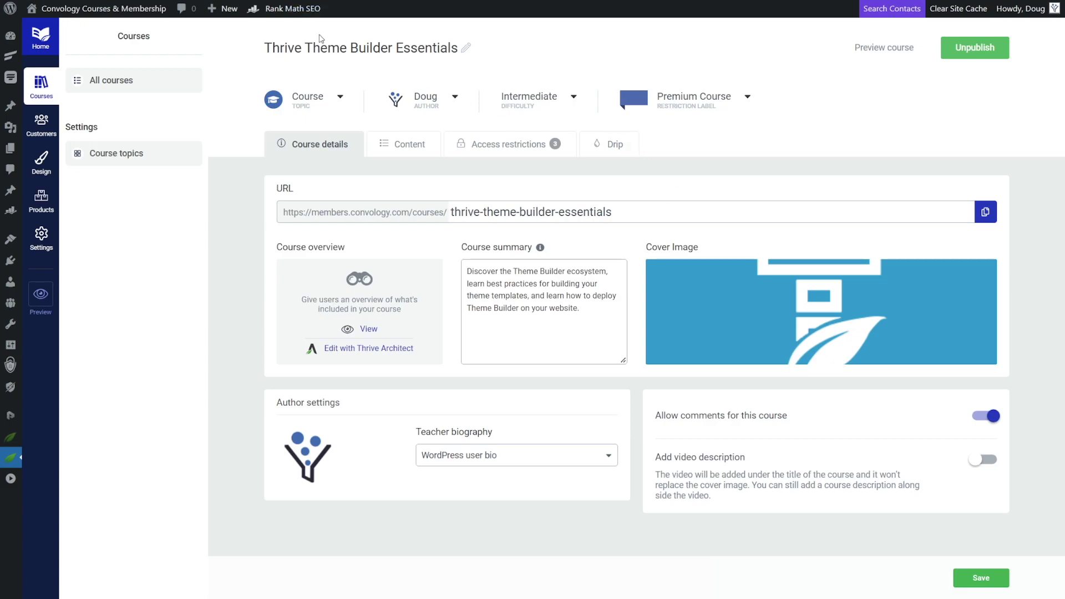
- Look through the course's content modules and open the content of the lesson "How to Get Started with Theme Builder [Free Training]" for editing
left_click(412, 143)
left_click(576, 226)
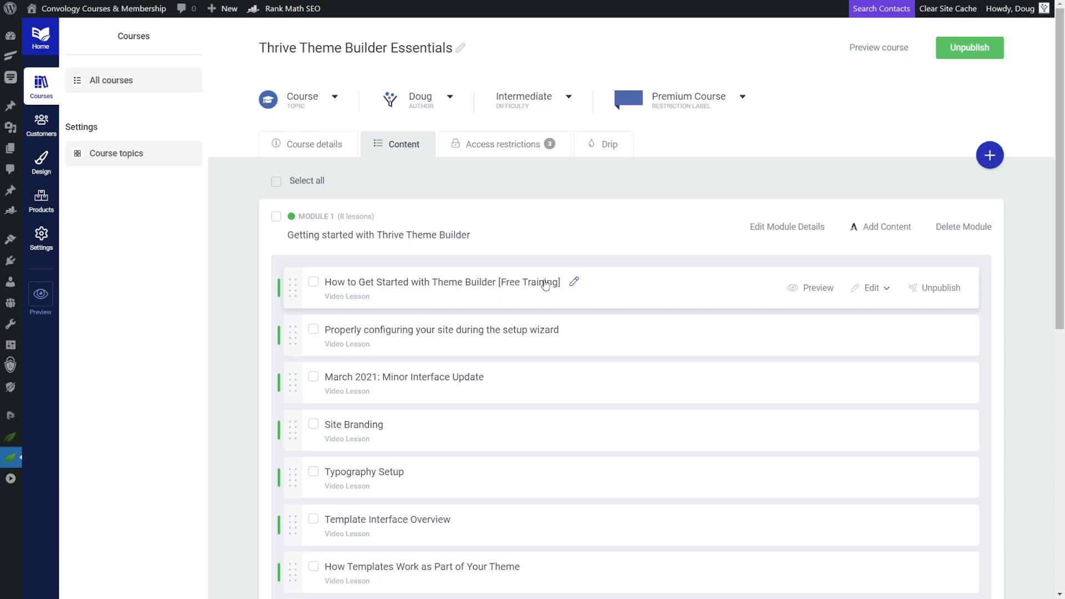
scroll(488, 275, "down", 9)
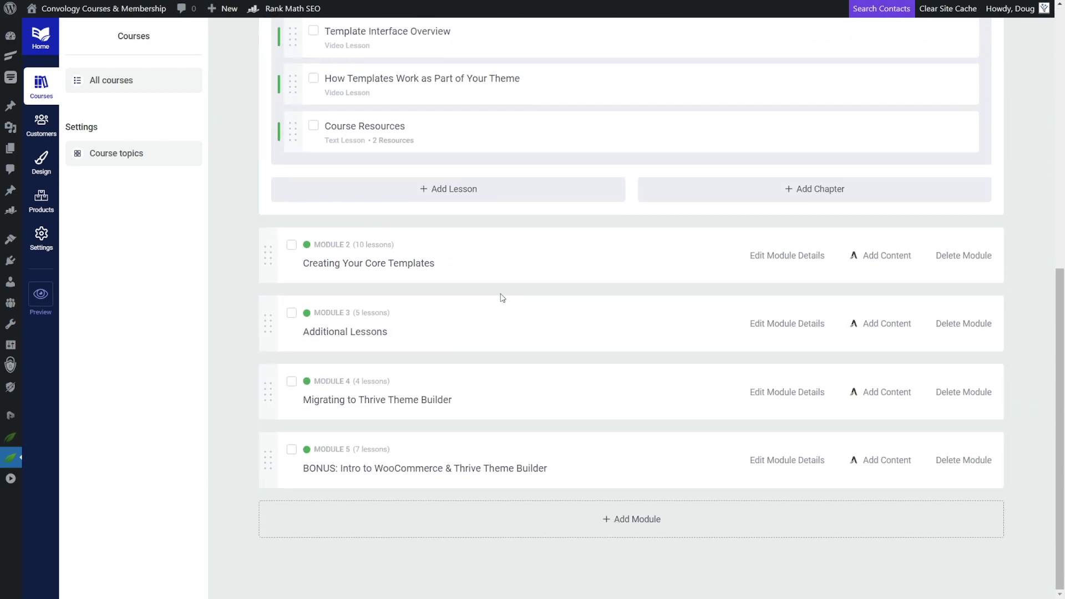
scroll(499, 307, "up", 12)
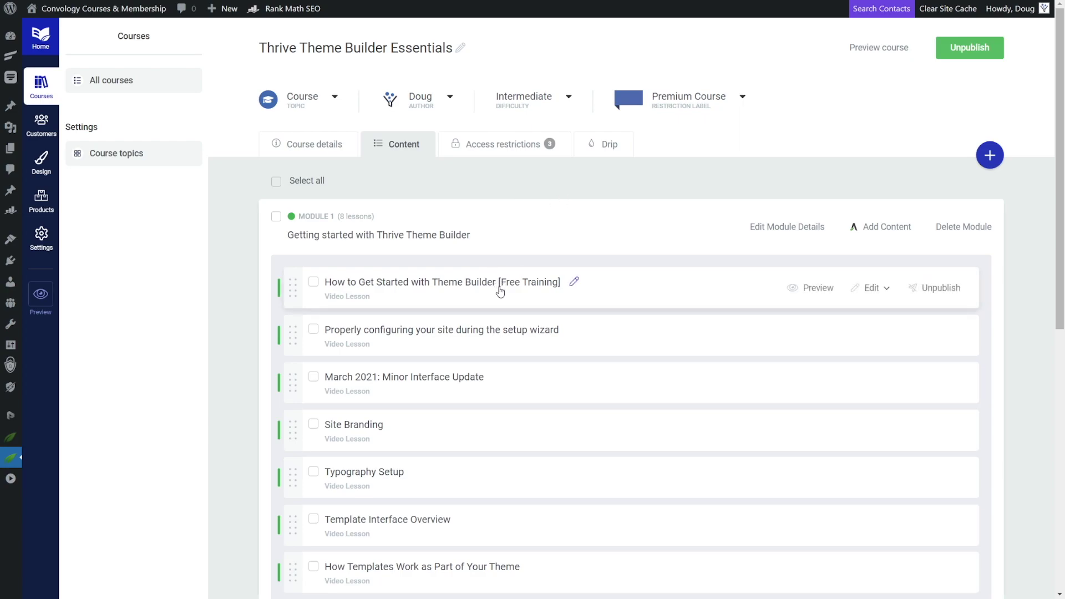
left_click(874, 290)
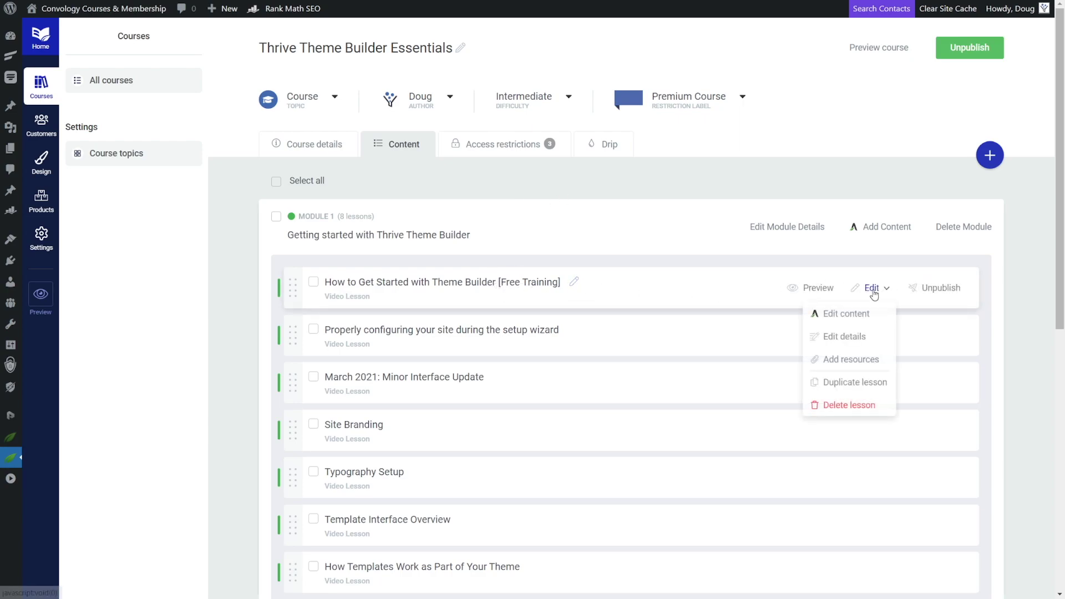
left_click(846, 315)
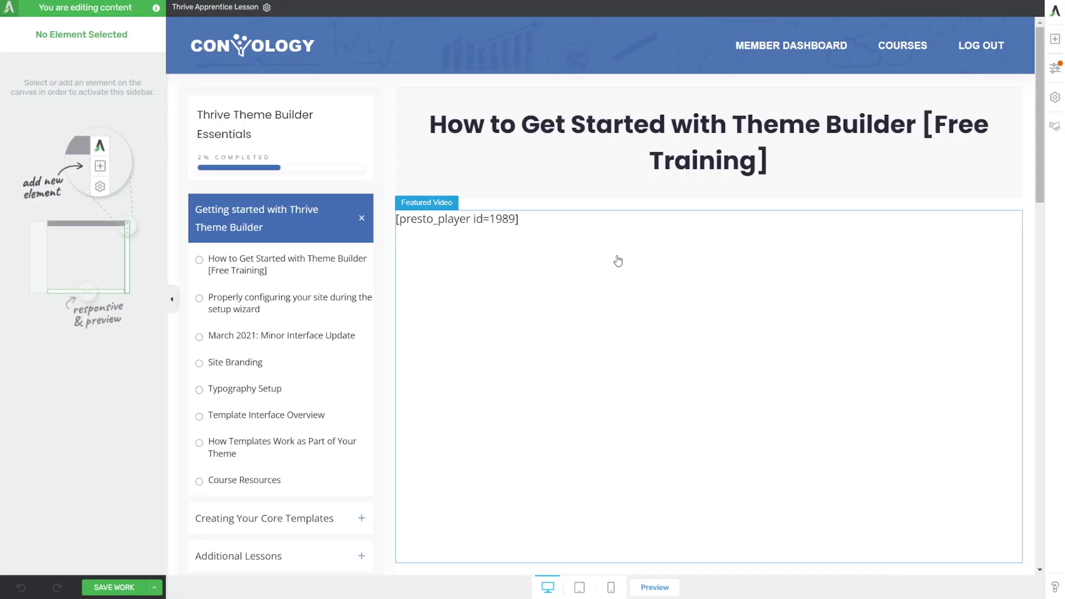
- Compare the upgrade box in the lesson editor with the previewed lesson page, and close the preview
scroll(615, 262, "down", 3)
scroll(649, 361, "down", 3)
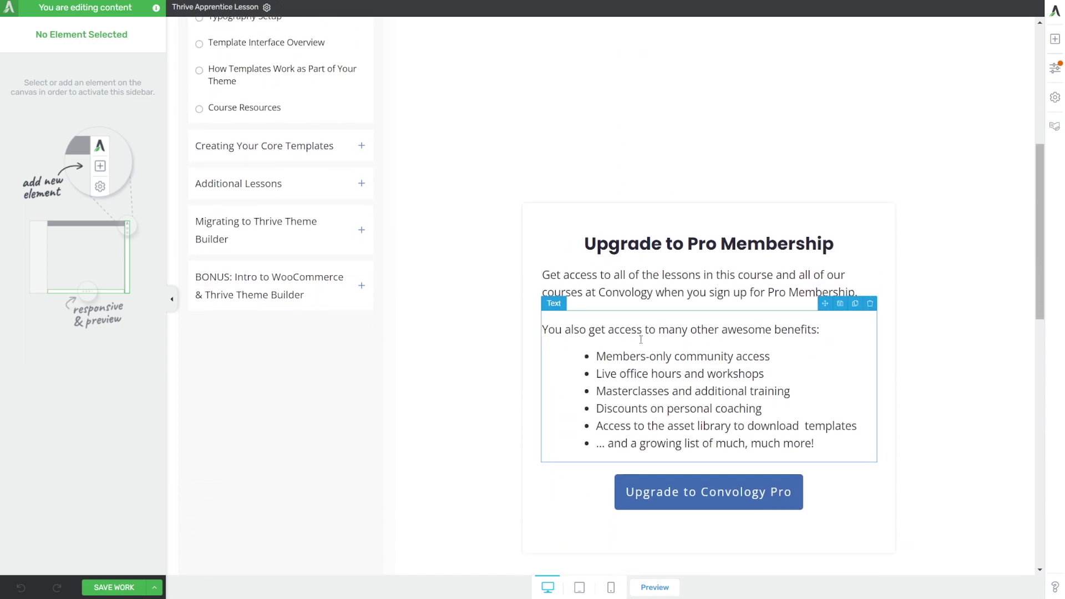
scroll(829, 254, "down", 2)
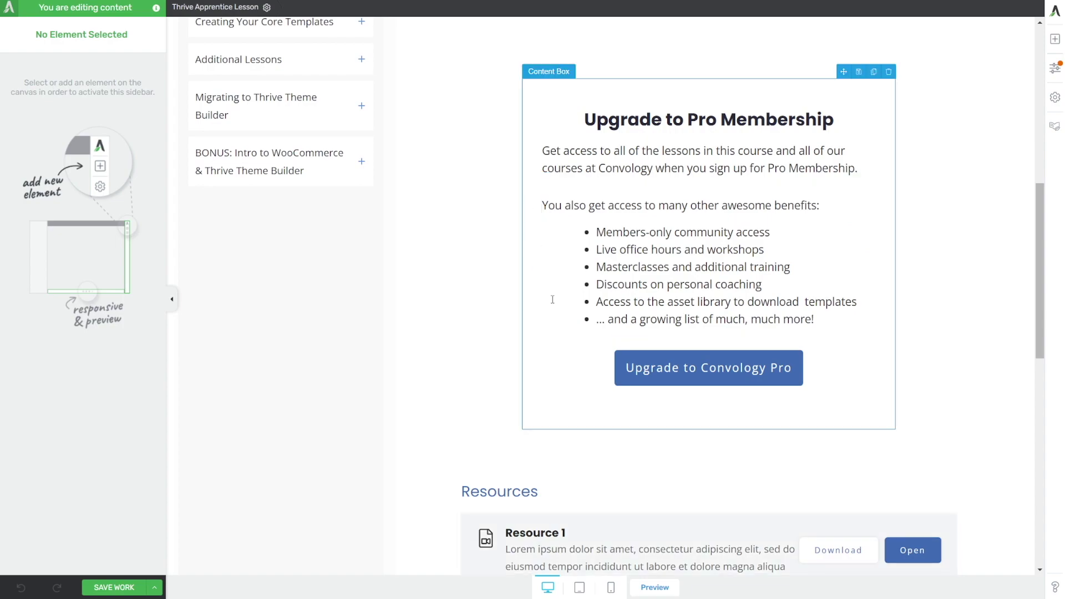
left_click(653, 589)
scroll(543, 126, "down", 8)
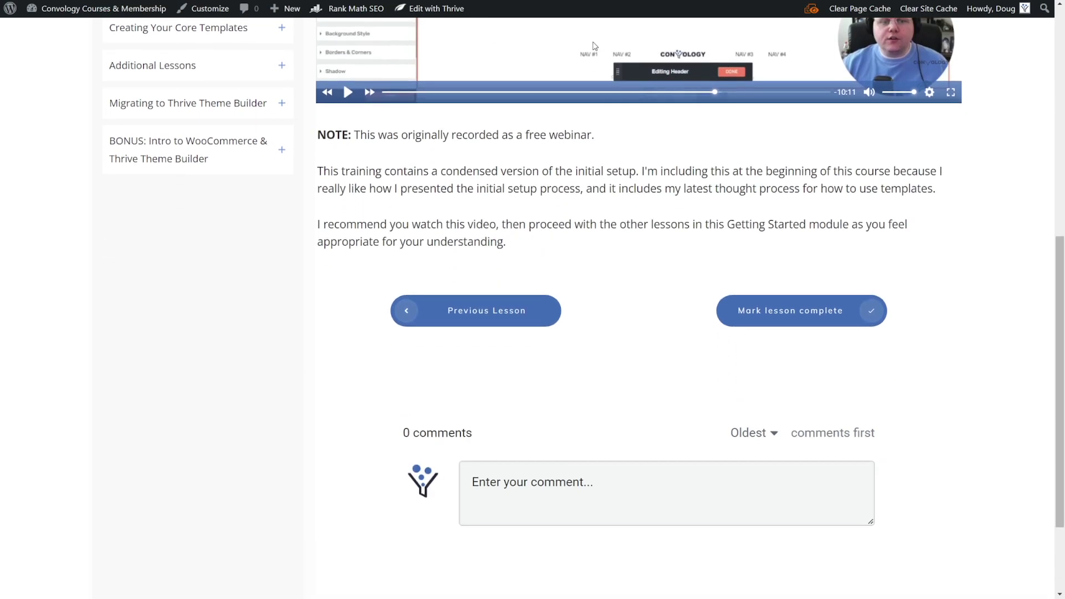
key("ctrl+w")
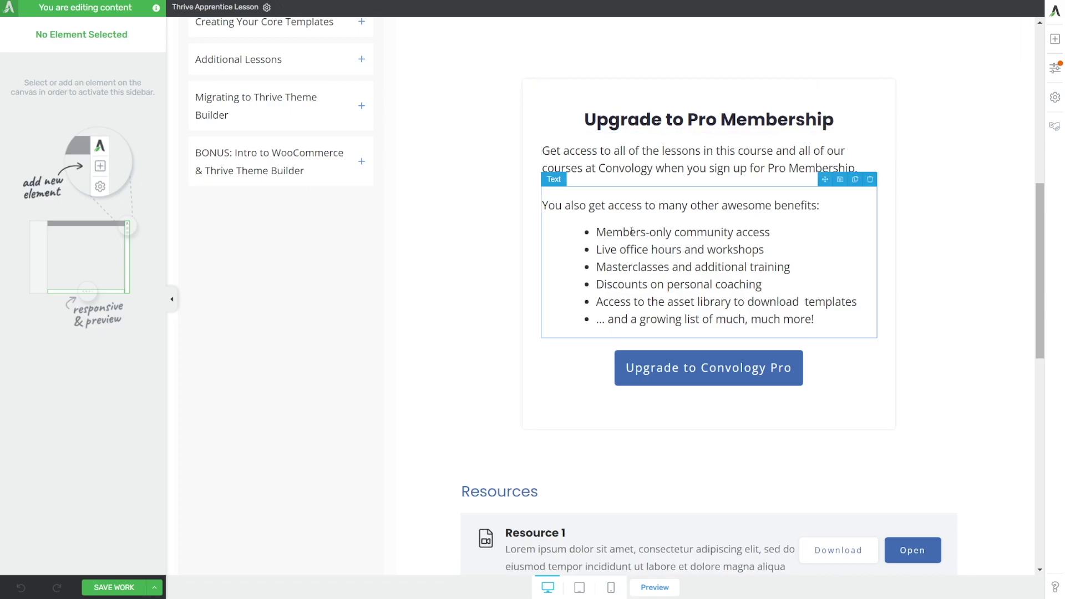
- Select the background section around the "Upgrade to Pro Membership" box and show its Pro Version display
scroll(631, 230, "up", 1)
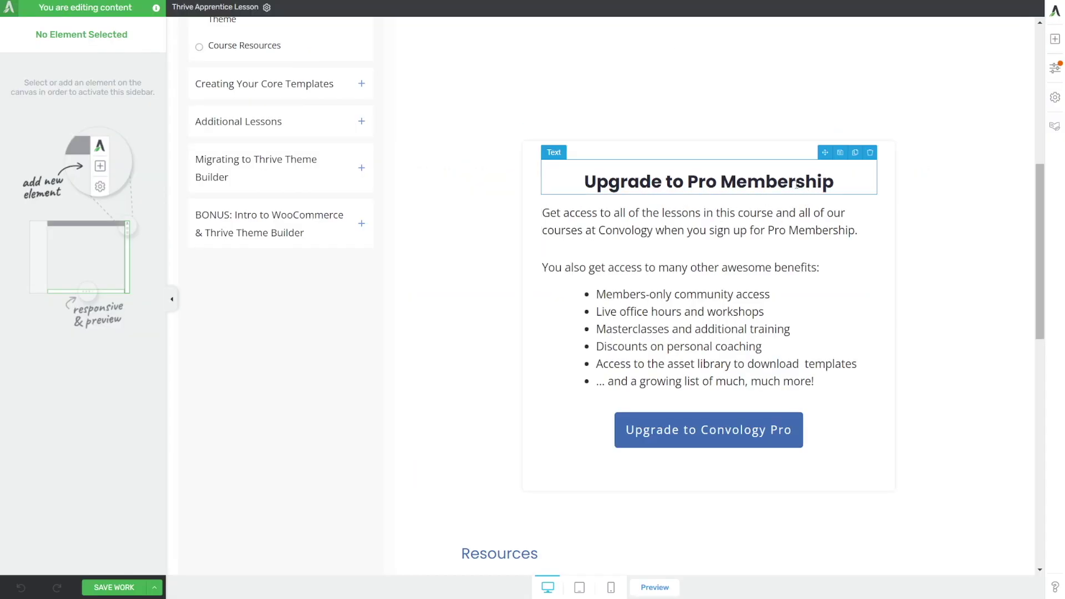
left_click(671, 149)
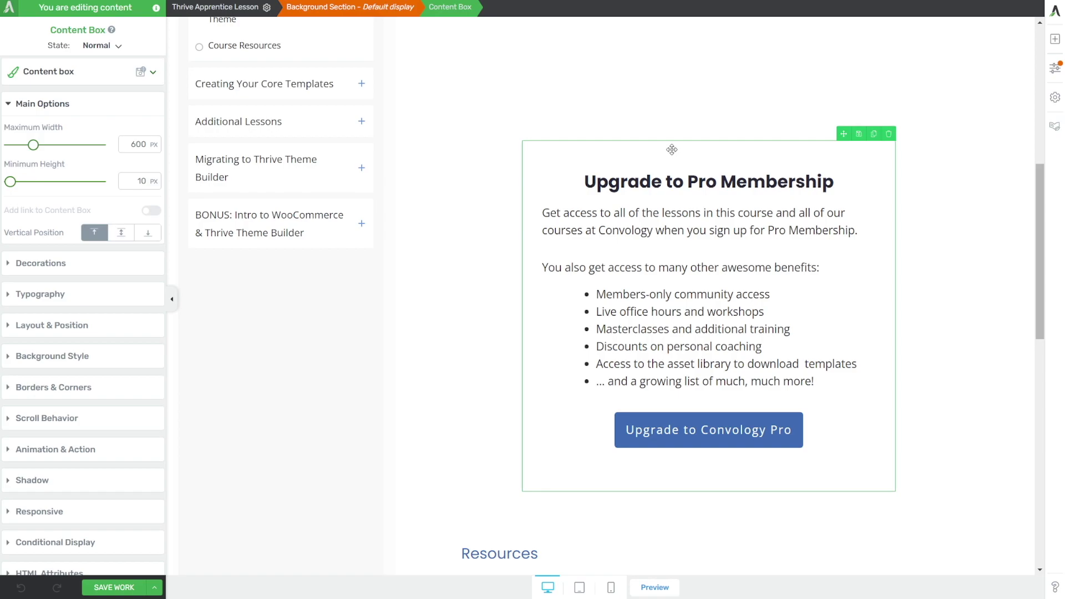
left_click(672, 149)
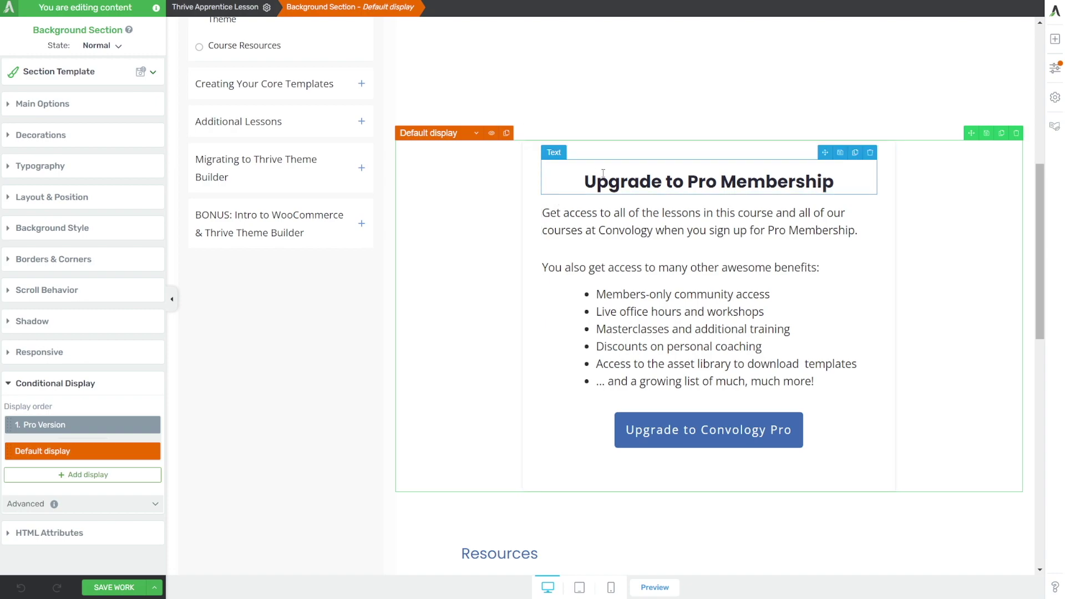
mouse_move(95, 430)
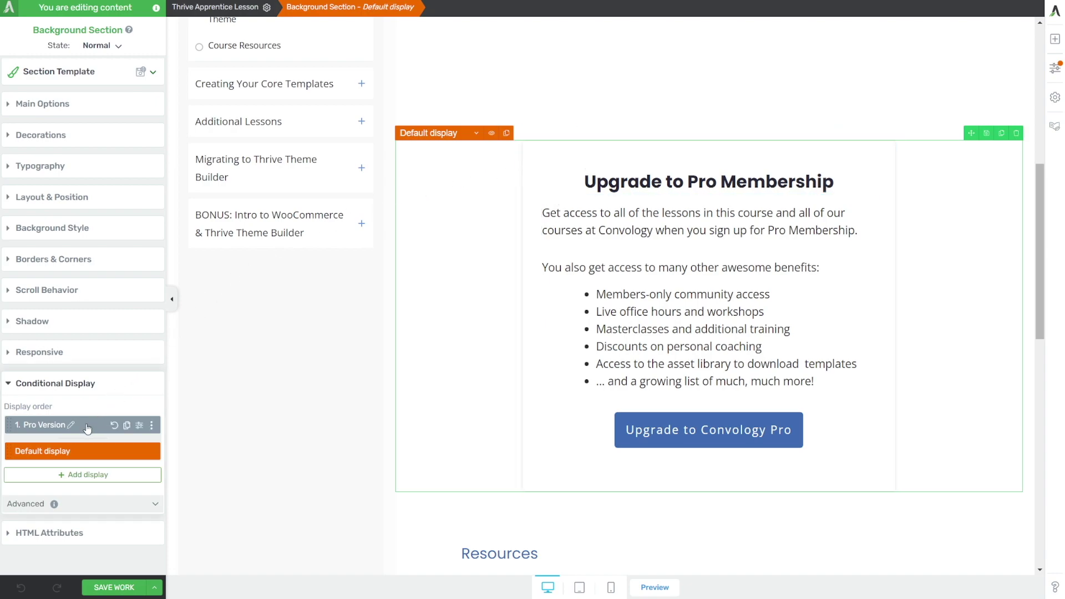
left_click(94, 427)
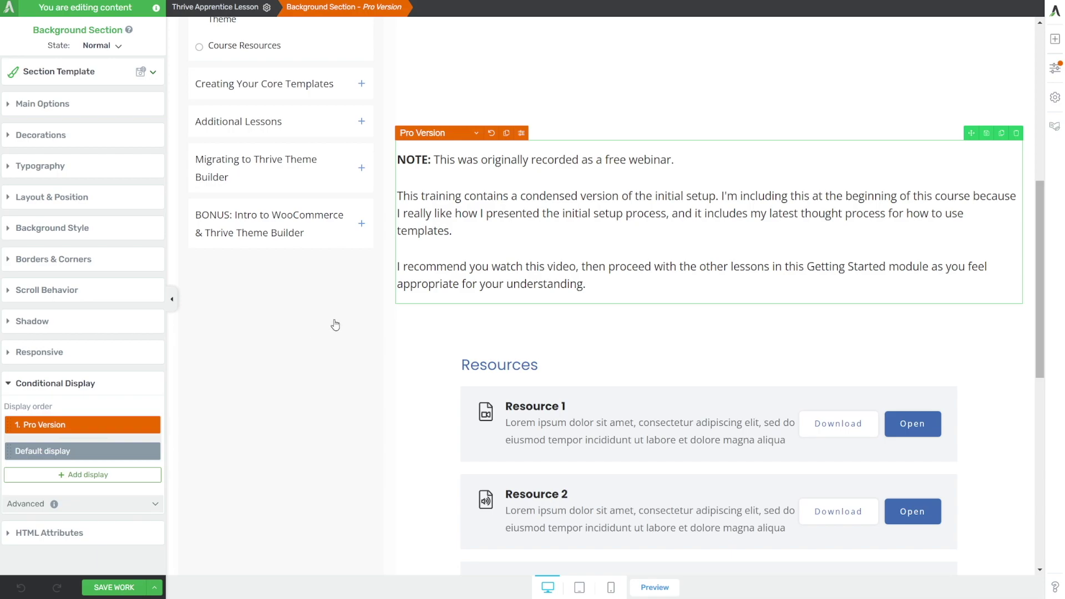
- Compare the section's default display with its Pro Version display by switching between them, returning to the default display
left_click(101, 452)
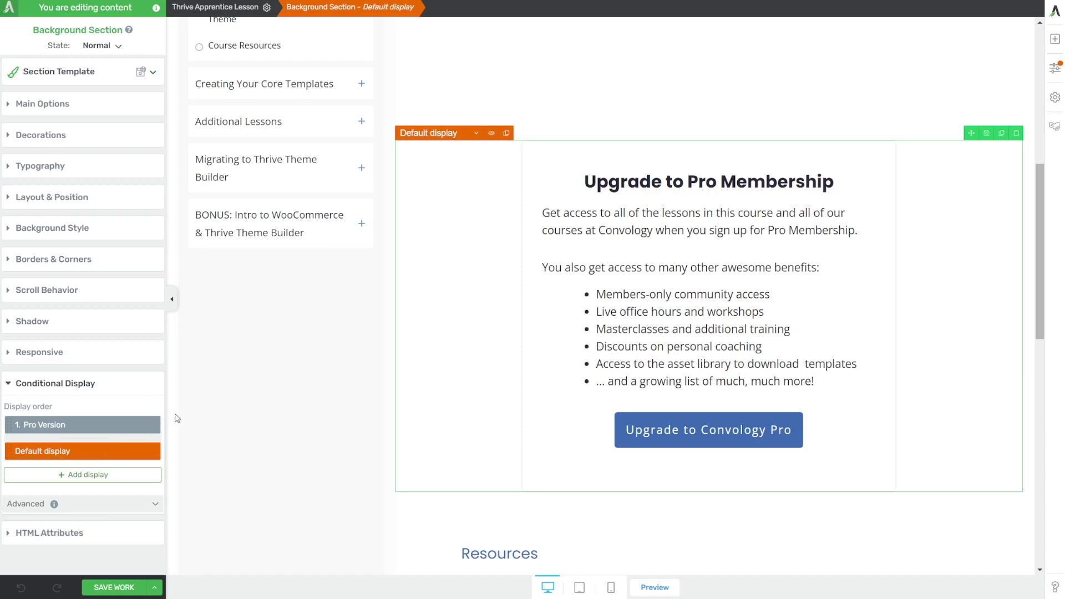
mouse_move(93, 431)
left_click(92, 430)
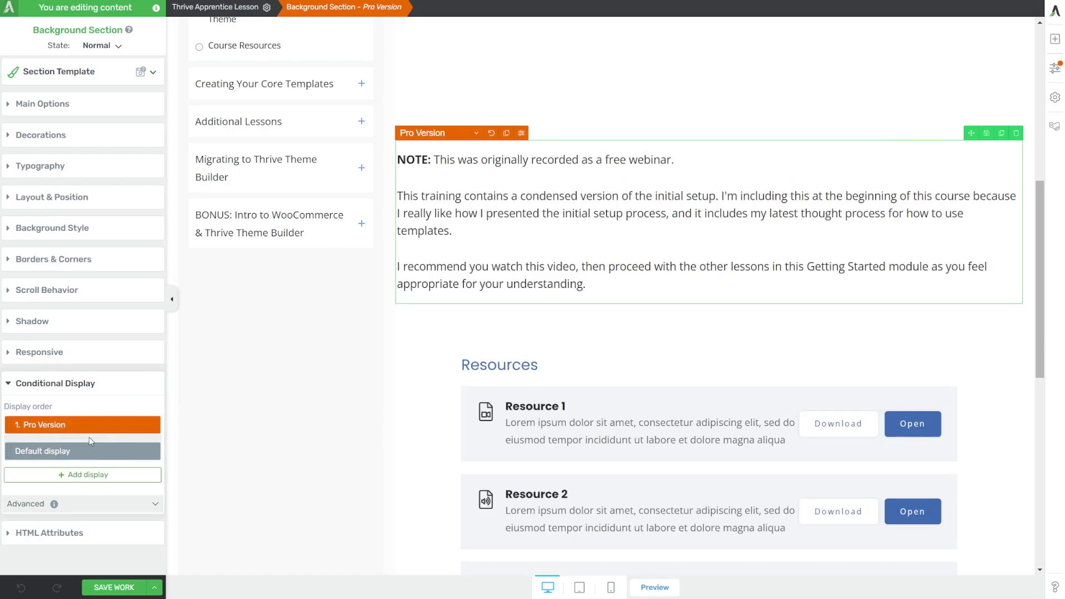
left_click(92, 448)
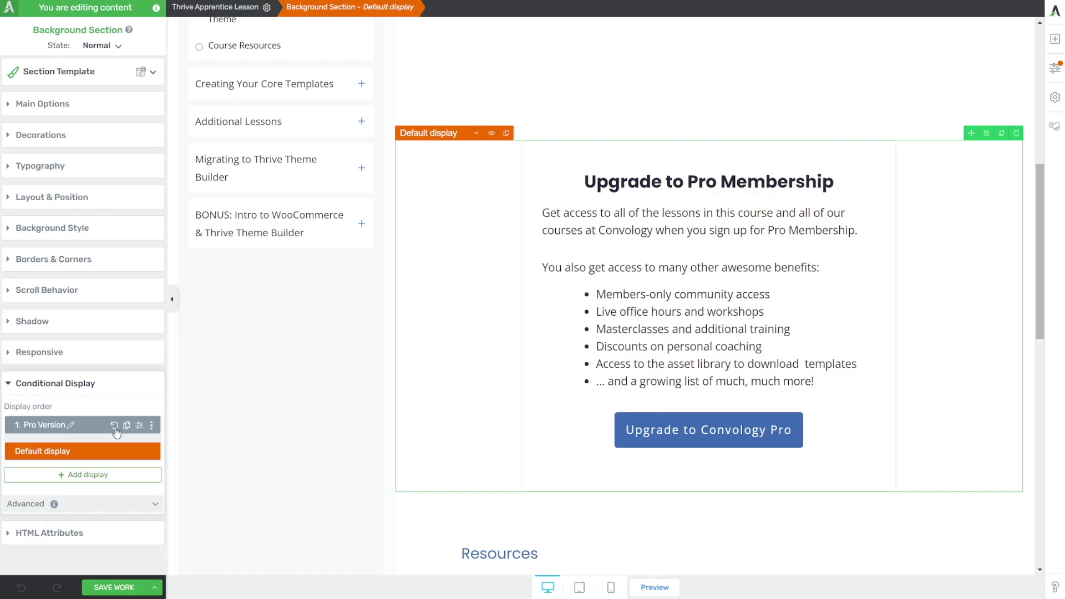
left_click(88, 426)
mouse_move(73, 428)
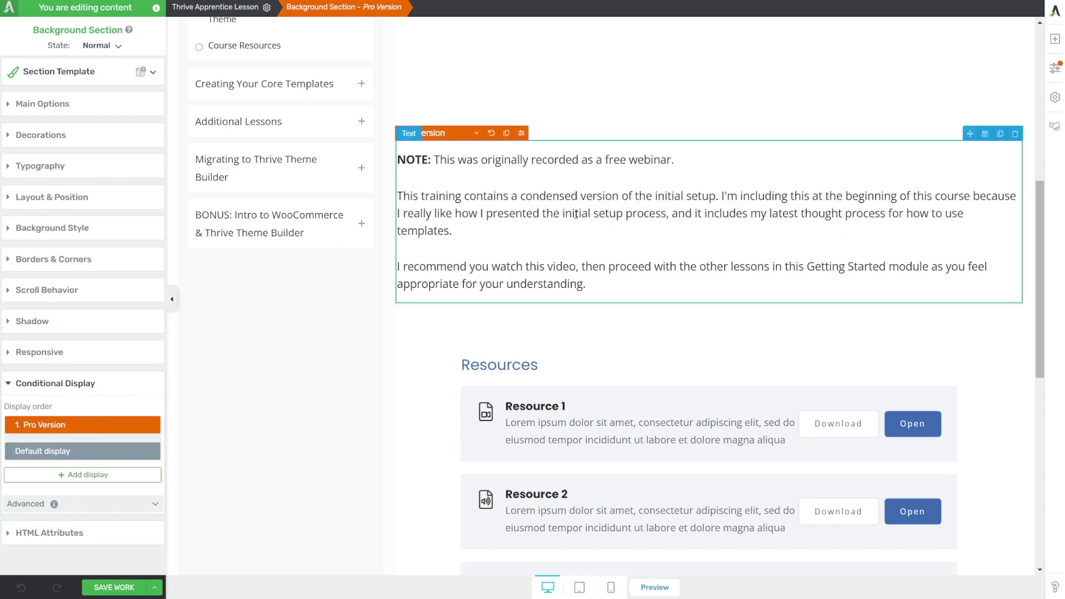
mouse_move(150, 428)
left_click(152, 427)
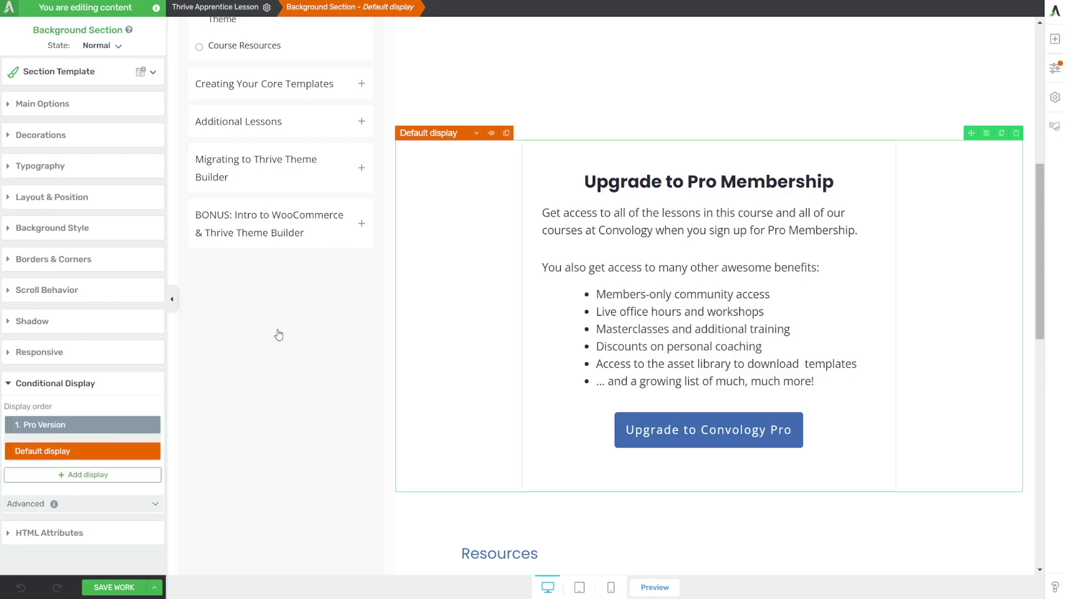
scroll(385, 270, "up", 1)
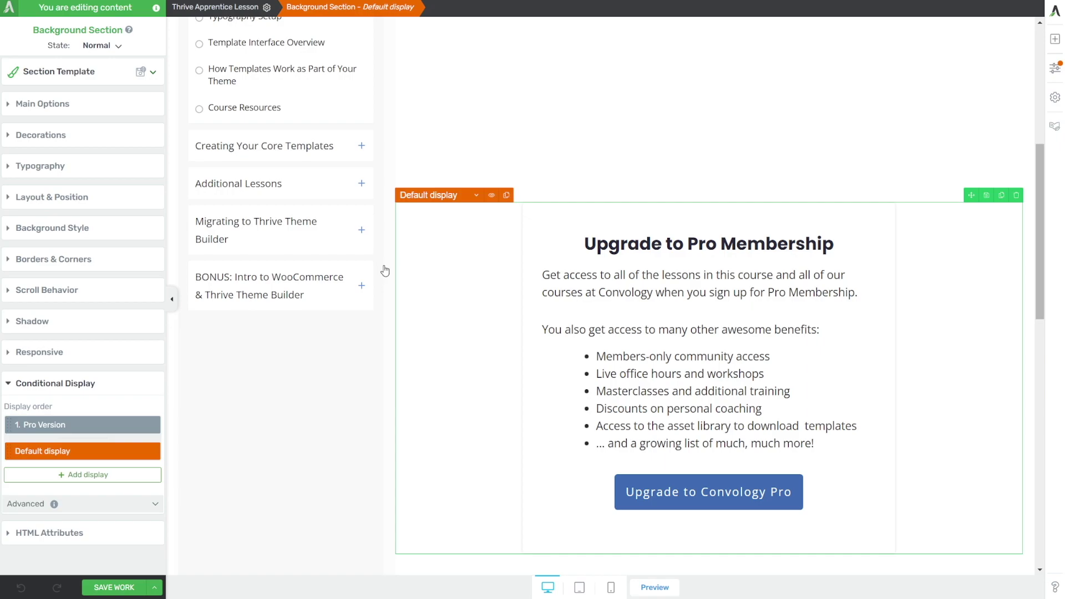
scroll(368, 254, "up", 6)
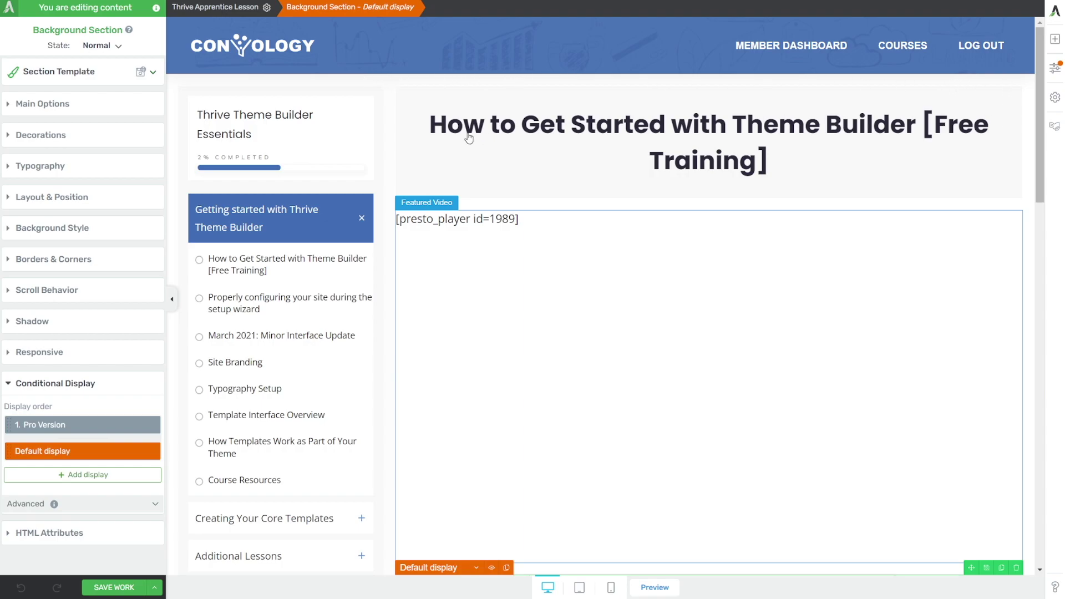
scroll(587, 309, "down", 5)
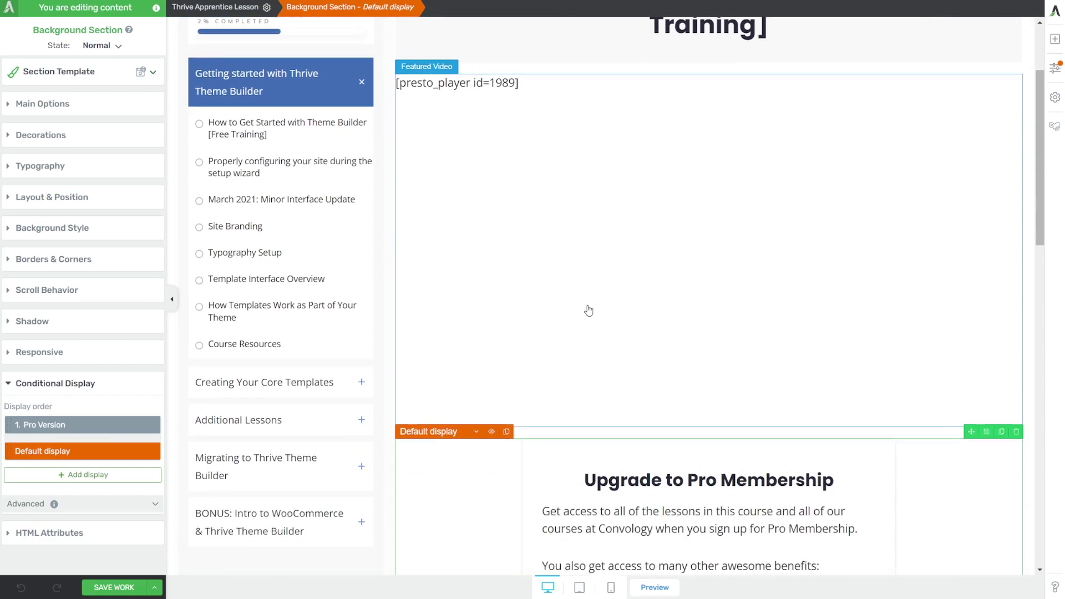
scroll(501, 350, "up", 5)
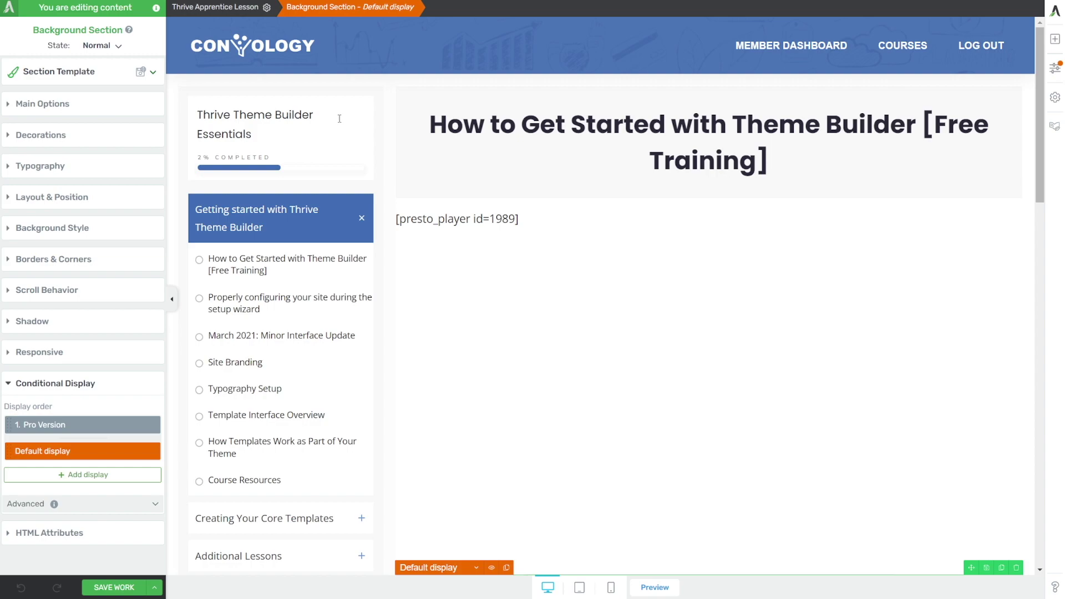
scroll(534, 283, "down", 5)
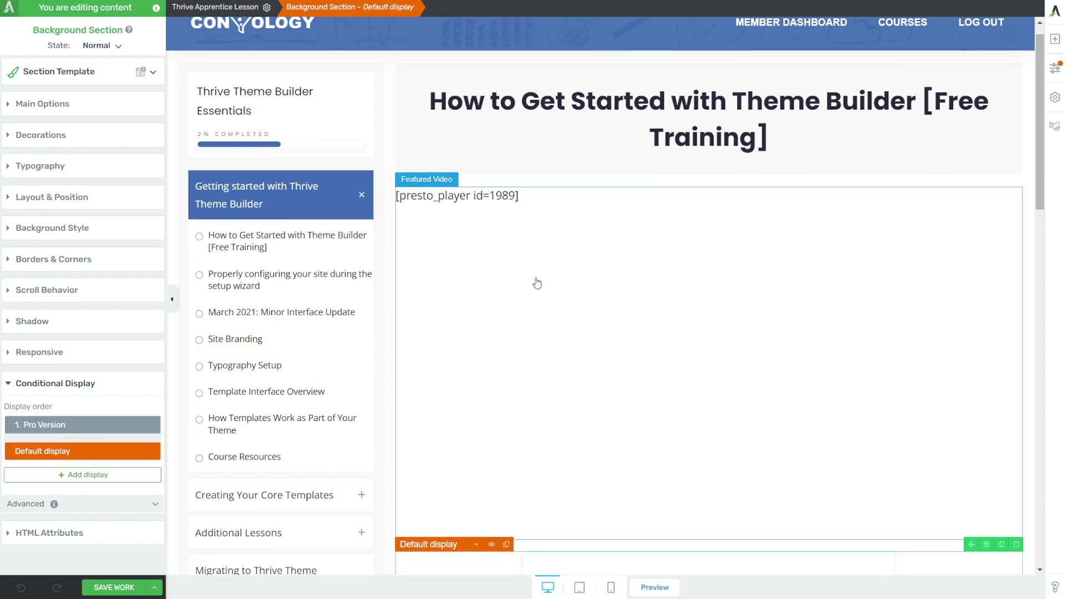
scroll(721, 304, "down", 2)
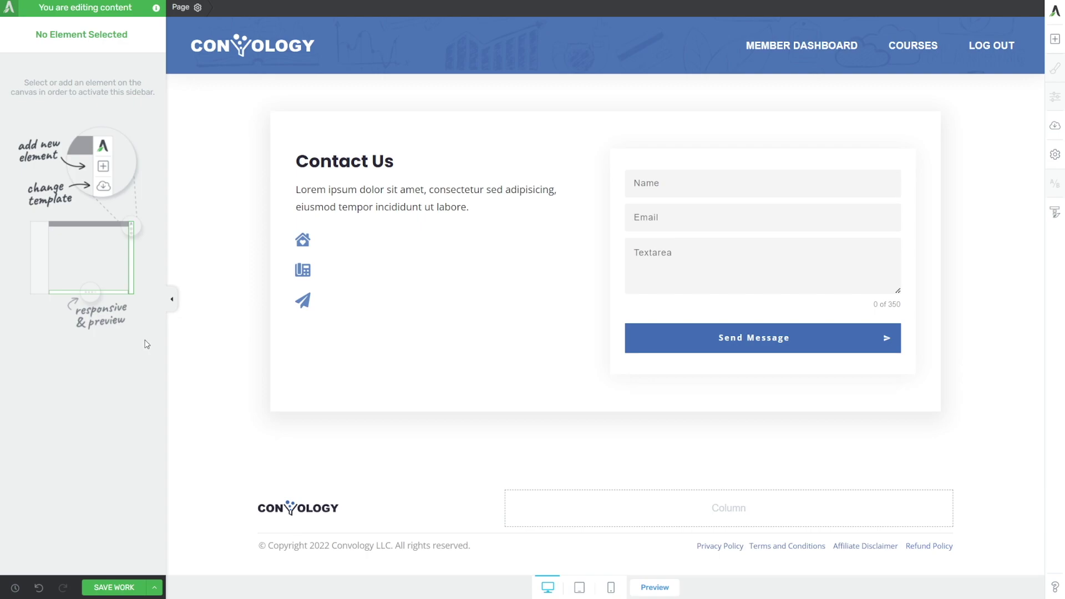
- Select the outer block around the Contact Us content box and open its conditional display settings
left_click(329, 414)
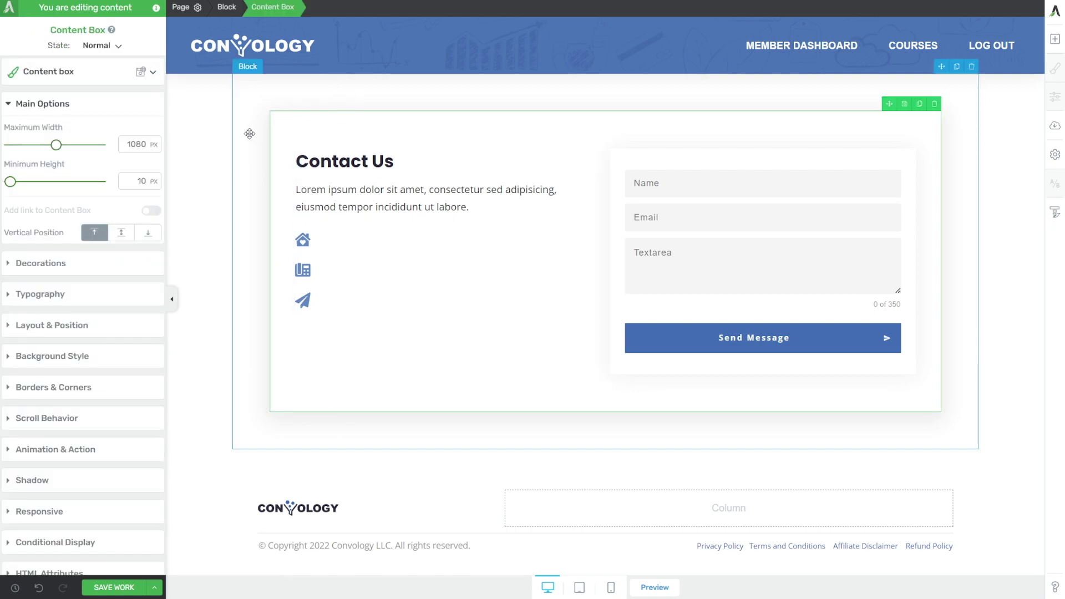
left_click(239, 108)
scroll(83, 443, "down", 1)
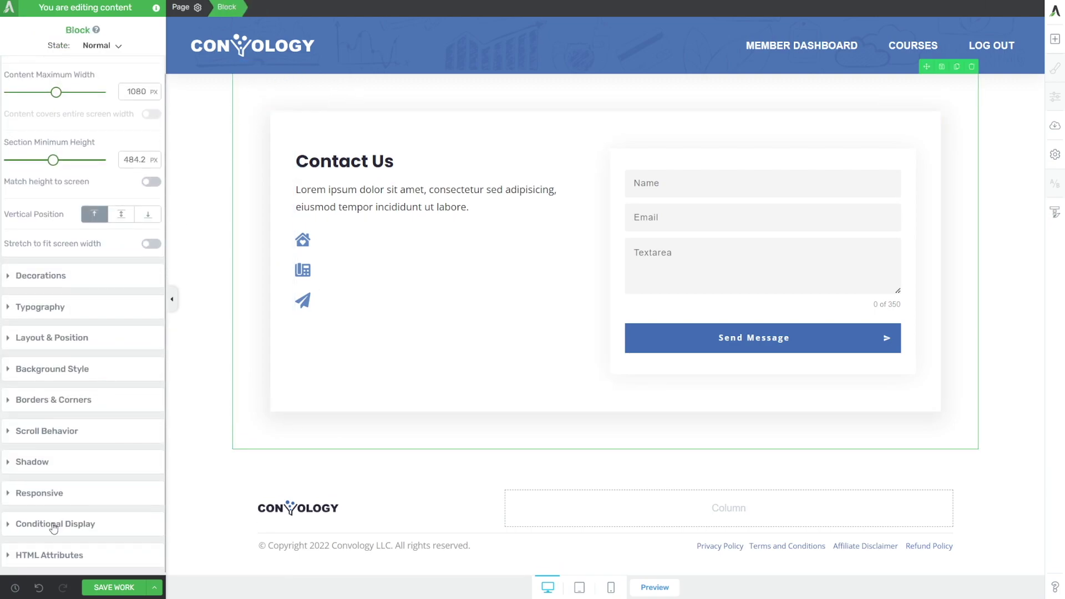
left_click(17, 525)
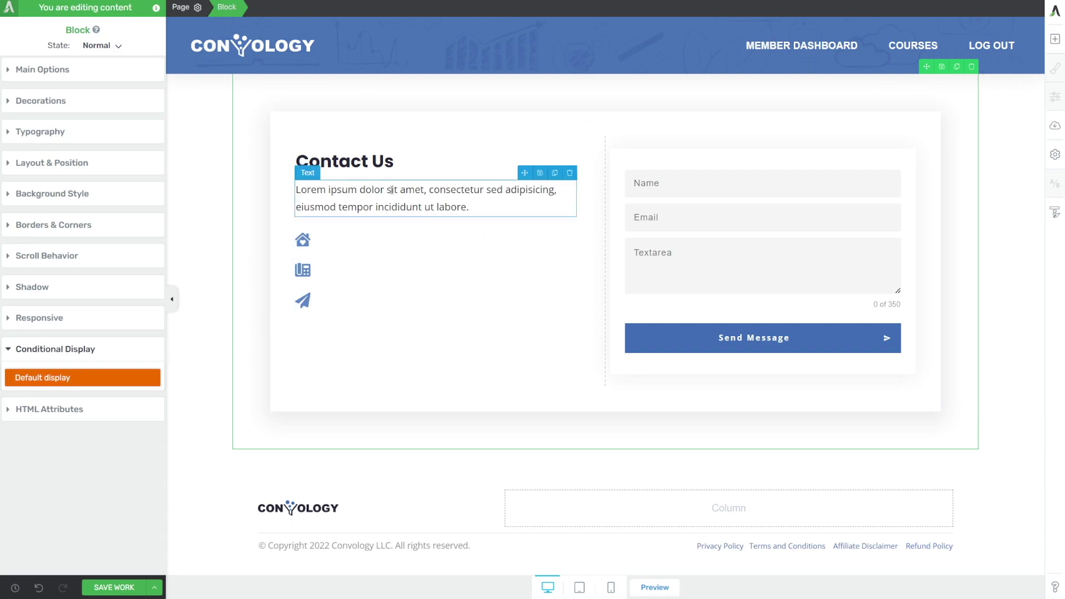
- Add a copy of the default display and base the first display condition rule on Time and date
left_click(152, 380)
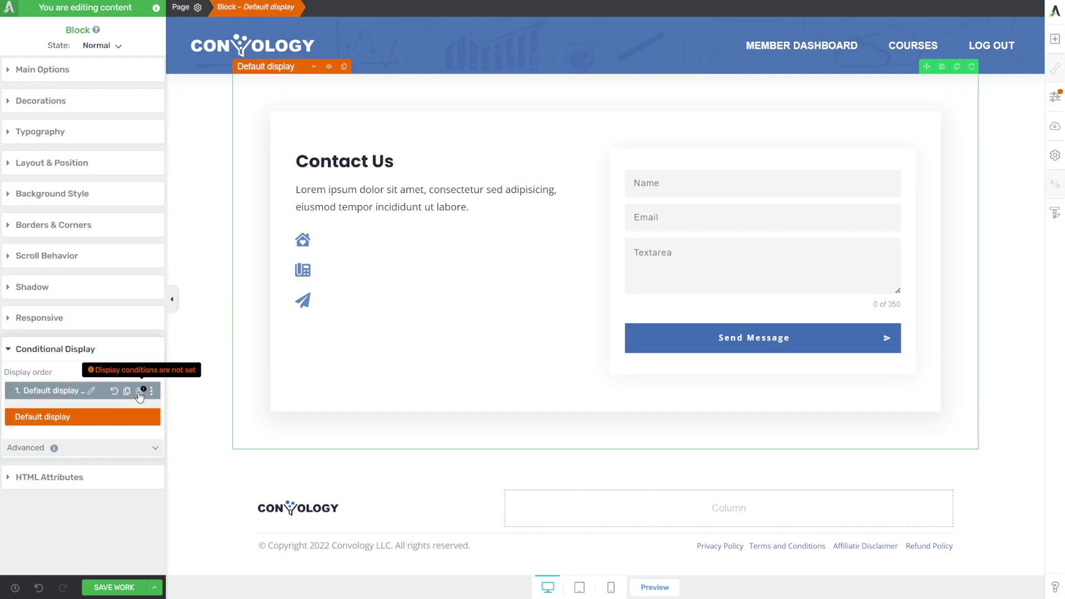
left_click(139, 392)
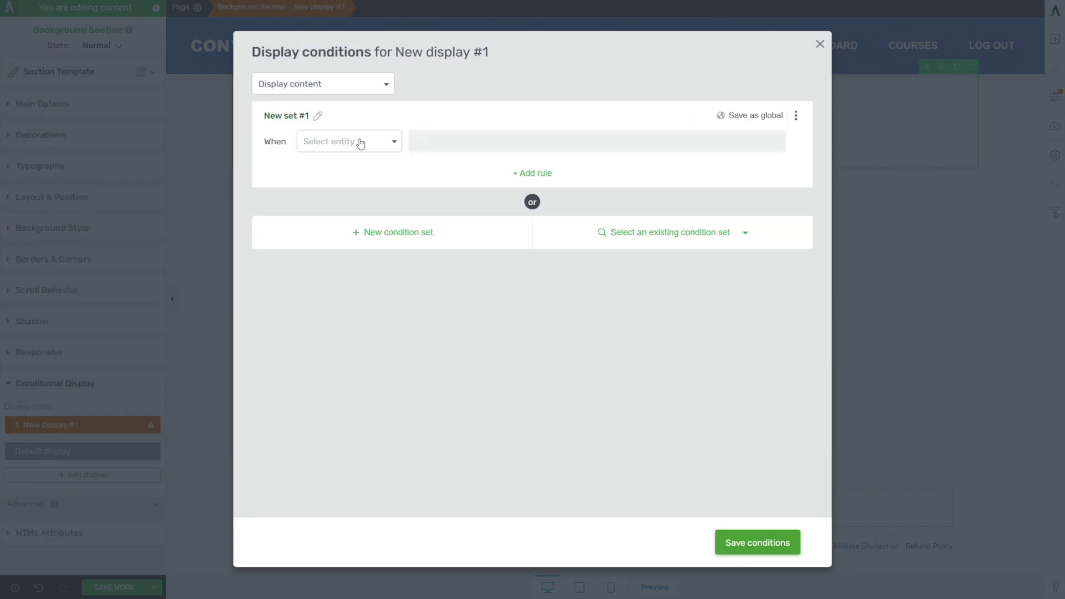
left_click(358, 142)
left_click(334, 218)
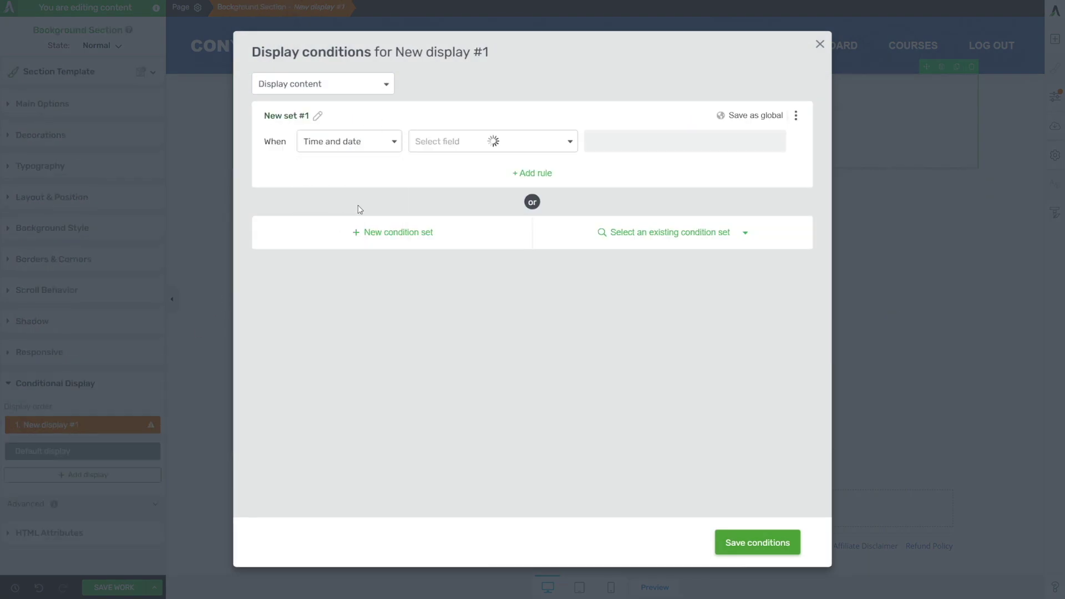
- Set the rule to Day of week with Monday, Tuesday, Wednesday and Thursday selected
left_click(570, 141)
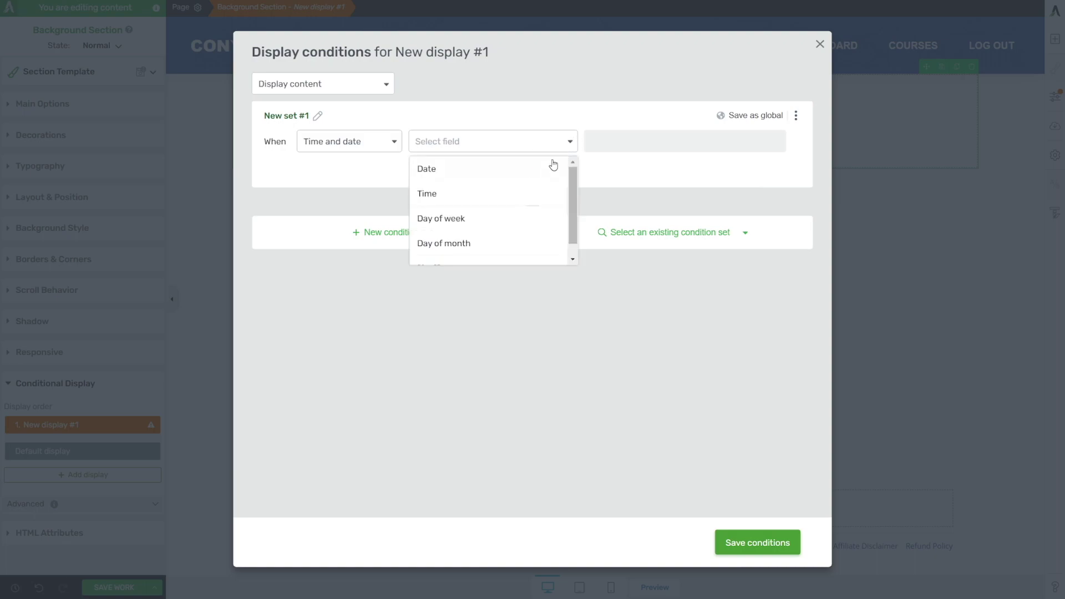
left_click(505, 219)
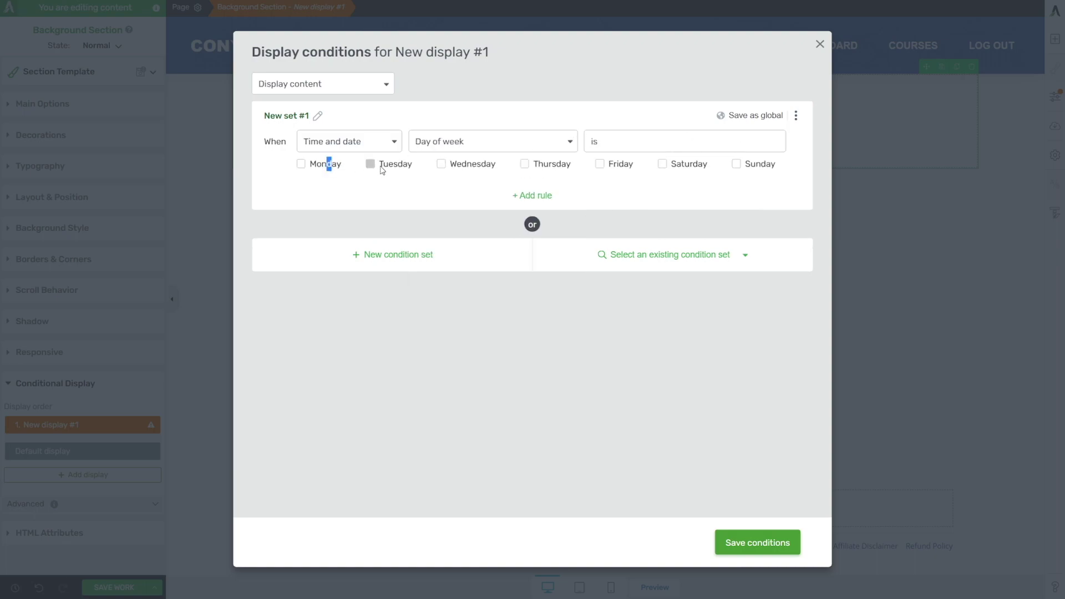
left_click(300, 164)
left_click(371, 165)
left_click(442, 165)
left_click(524, 164)
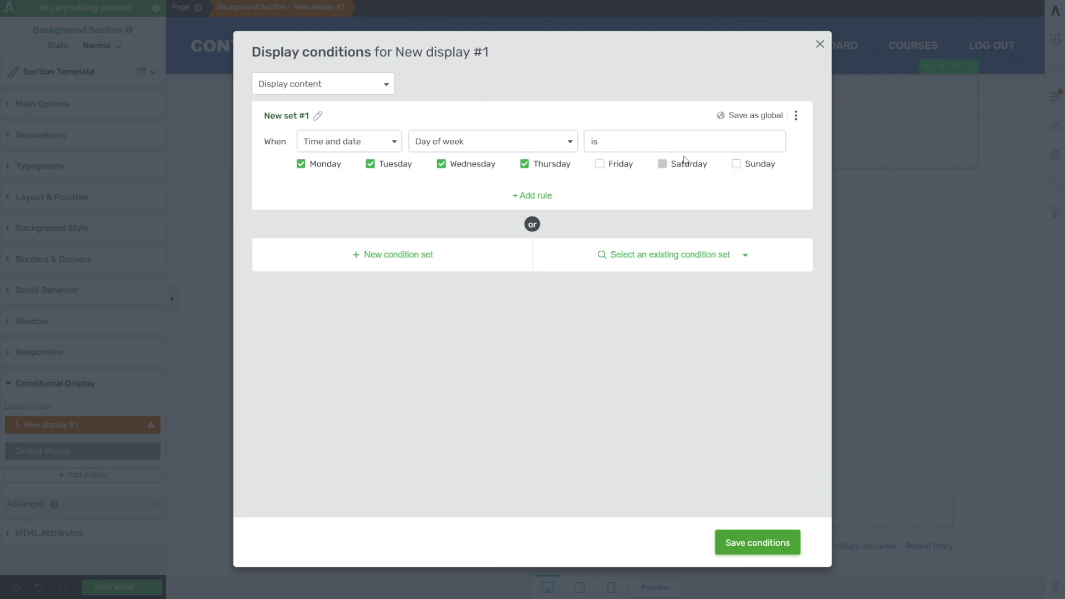
- Change the first rule from Day of week to Time and set its condition to between
left_click(474, 143)
left_click(465, 198)
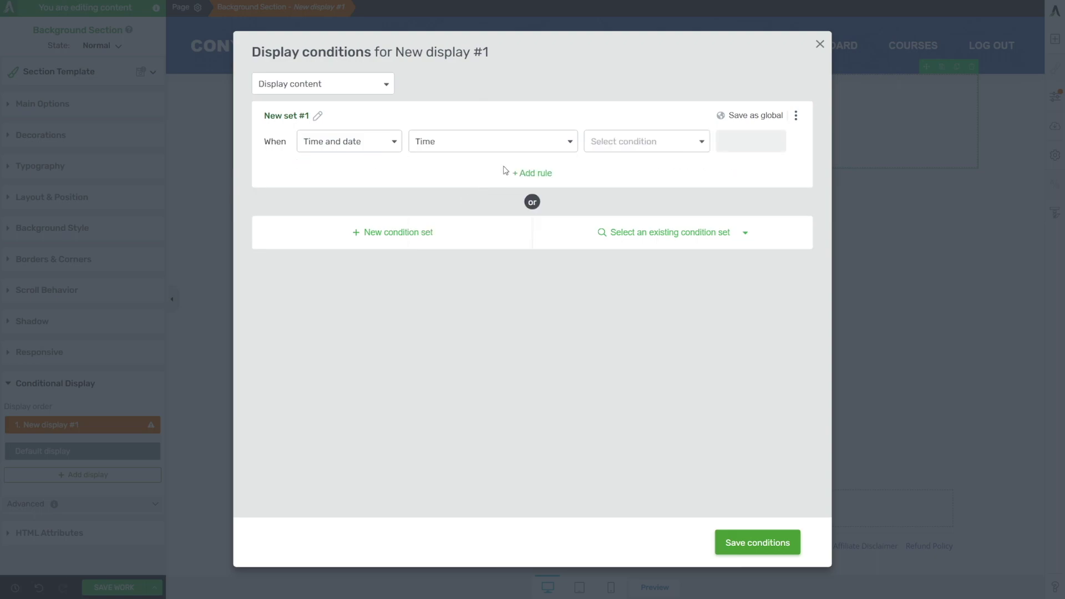
left_click(649, 145)
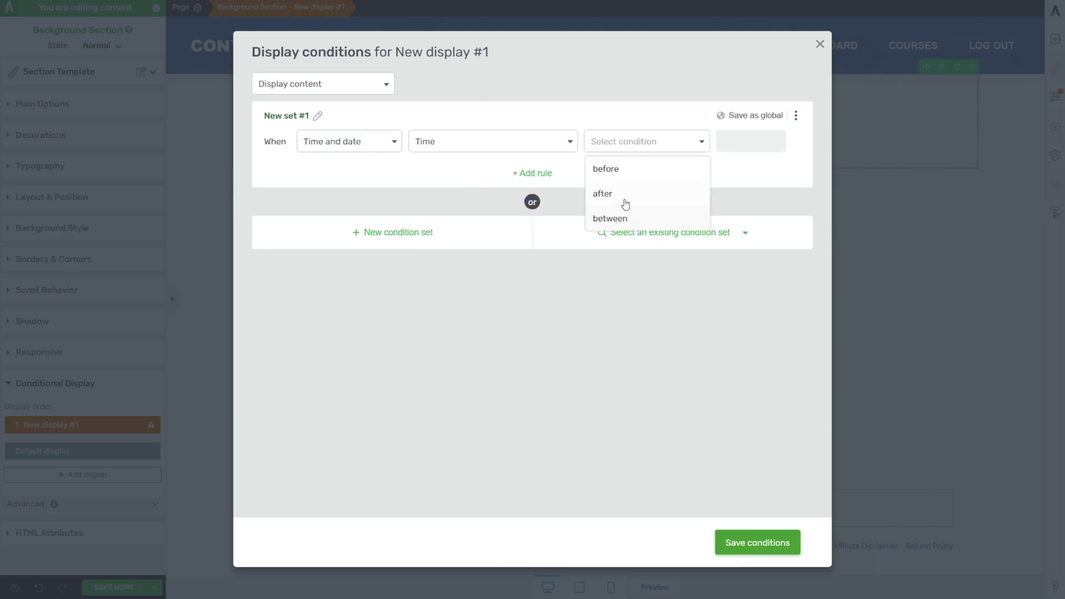
left_click(623, 217)
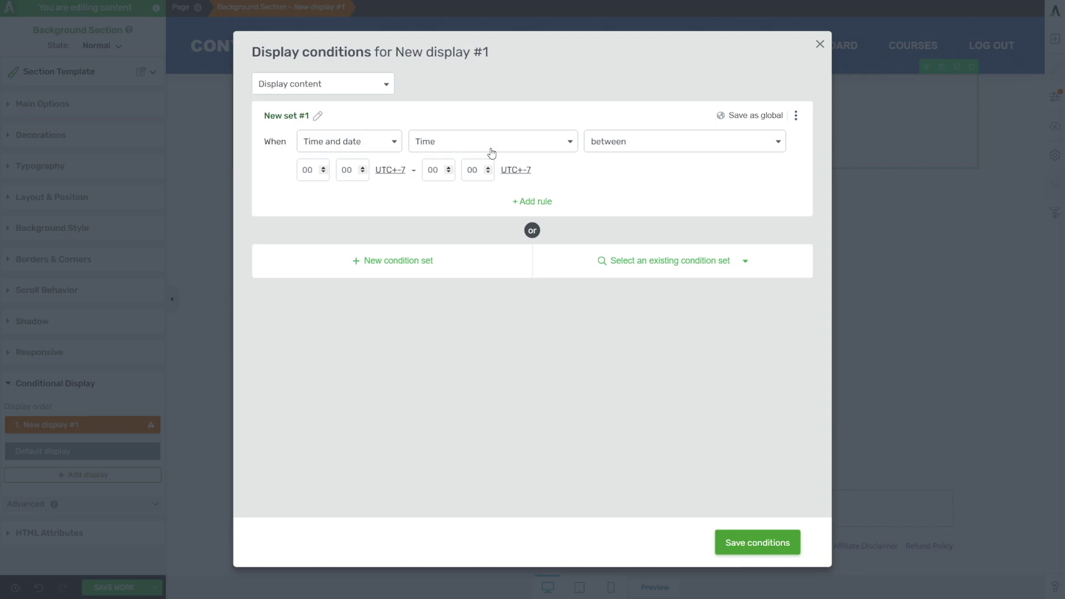
- Add a second rule to the condition set, base it on Time and date, and choose its field
left_click(529, 202)
left_click(373, 218)
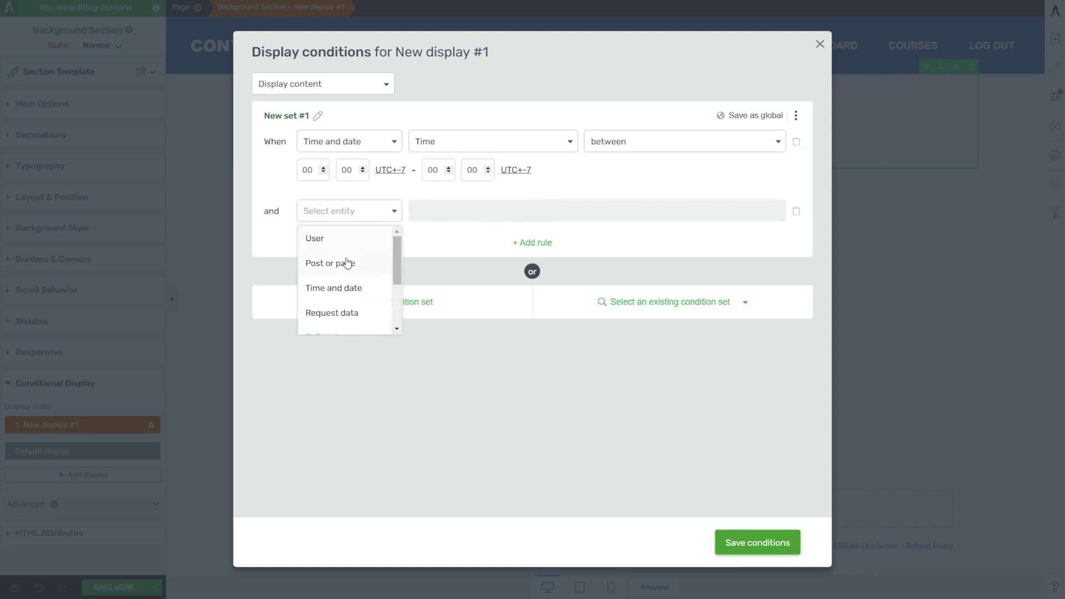
left_click(349, 285)
left_click(483, 220)
left_click(465, 289)
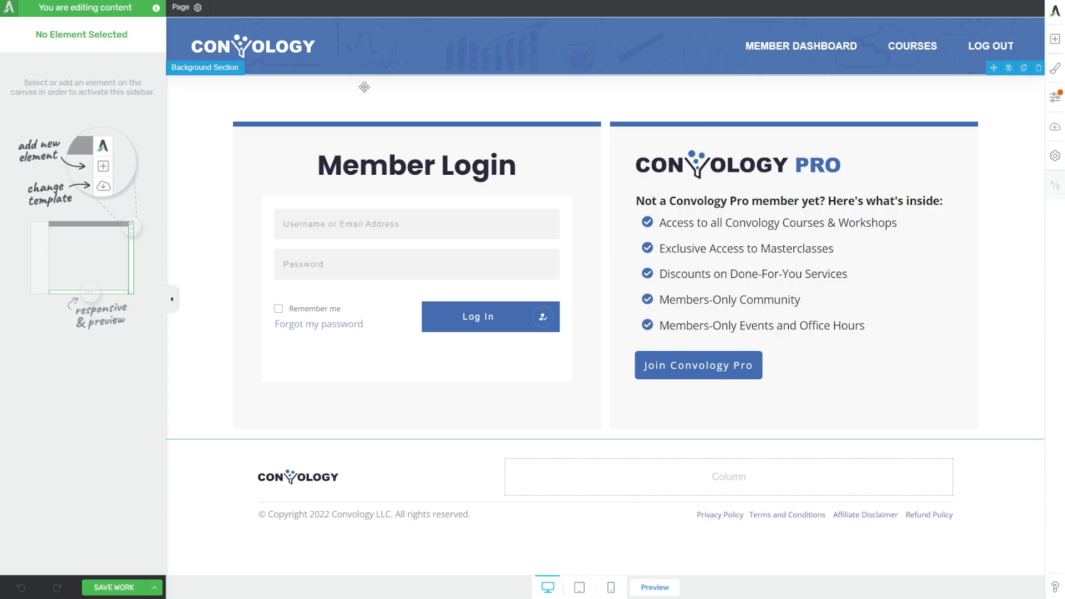
- Select the background section around the Member Login form and view its Dashboard display, briefly at full canvas width
left_click(214, 104)
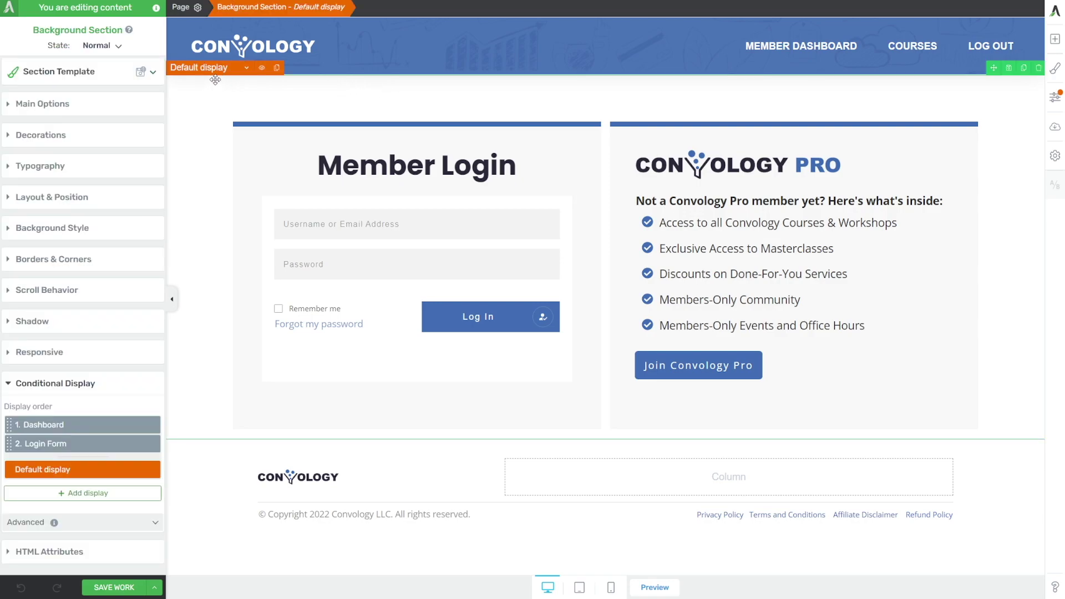
left_click(246, 68)
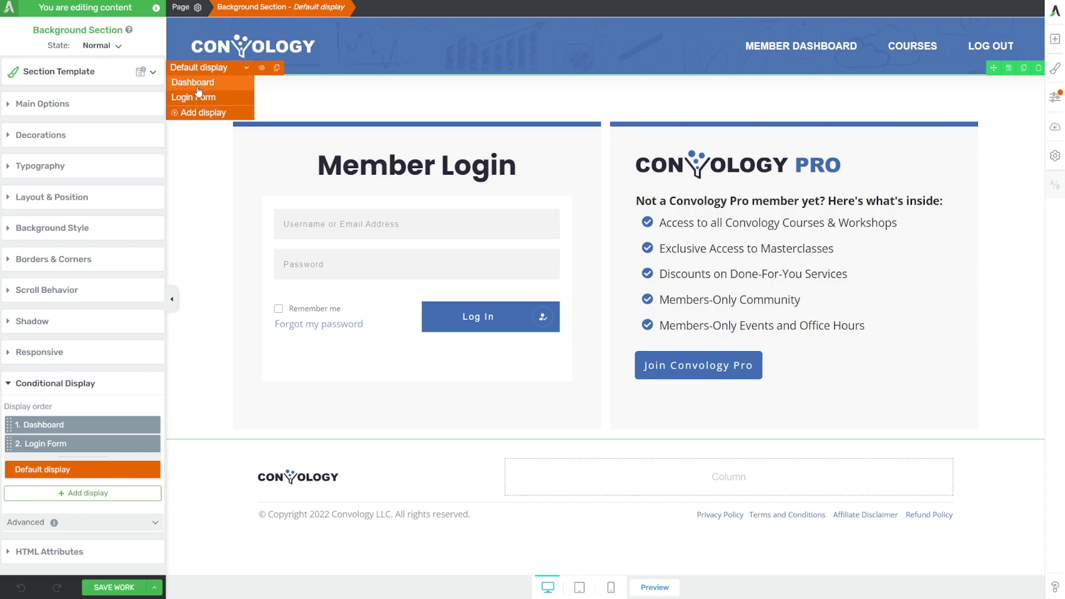
left_click(206, 83)
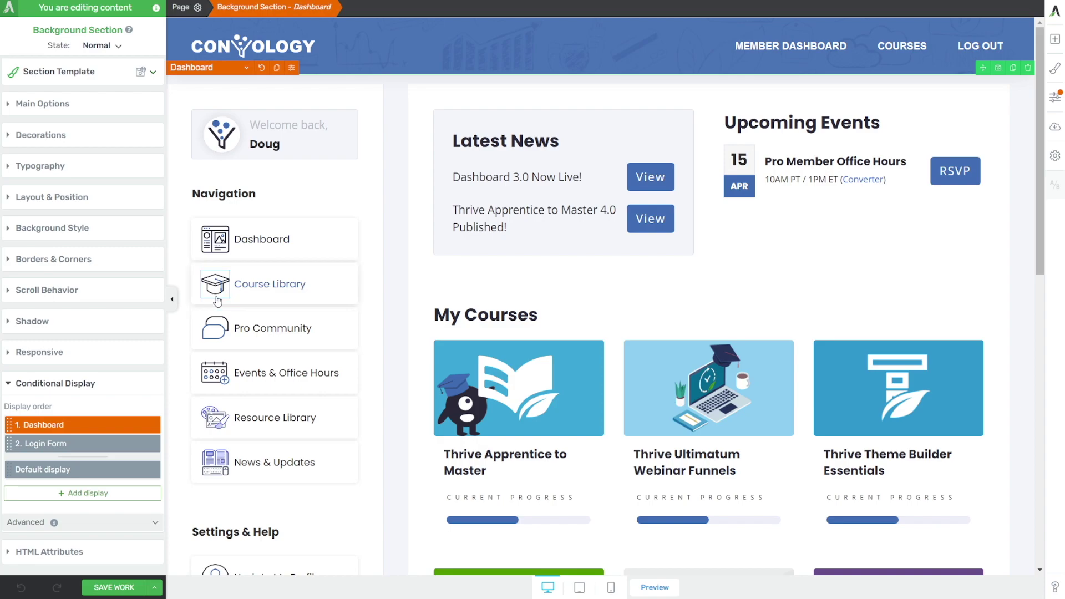
left_click(172, 299)
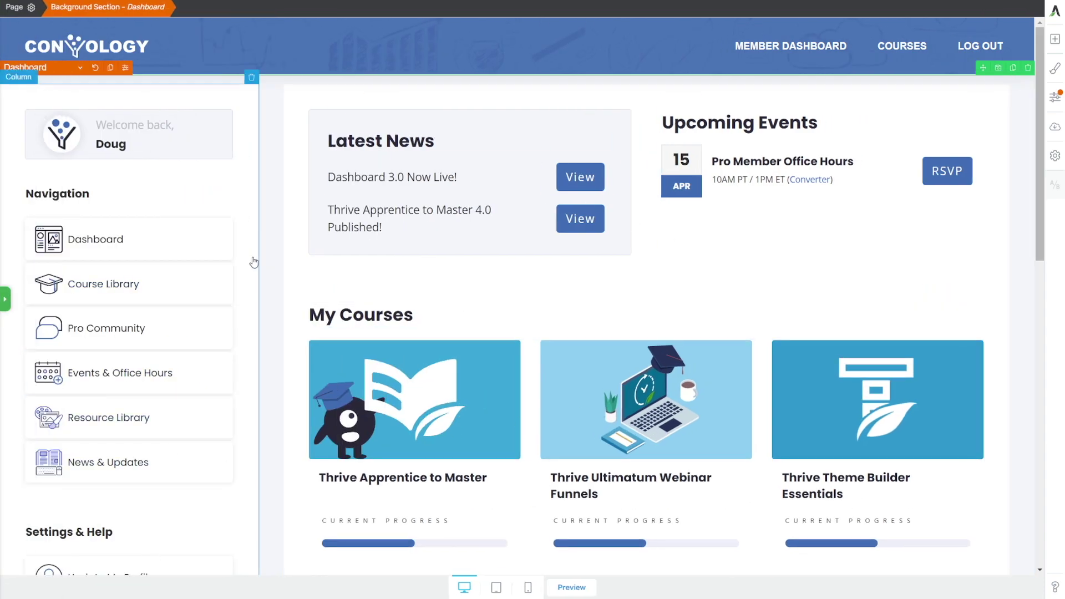
left_click(6, 301)
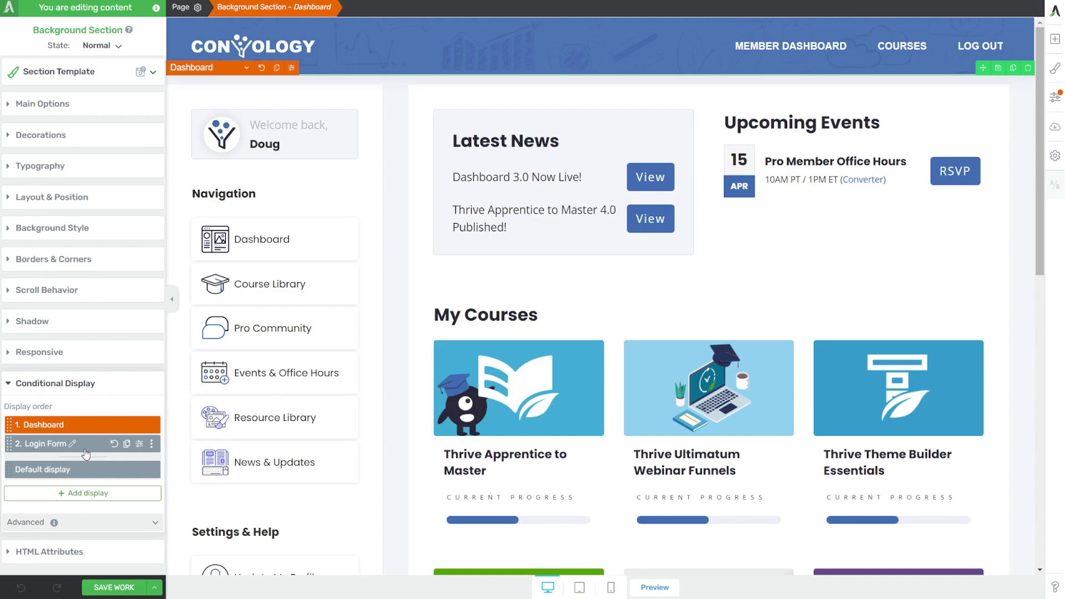
- Compare the section's default display with its Dashboard display and review the Dashboard display's conditions
left_click(84, 470)
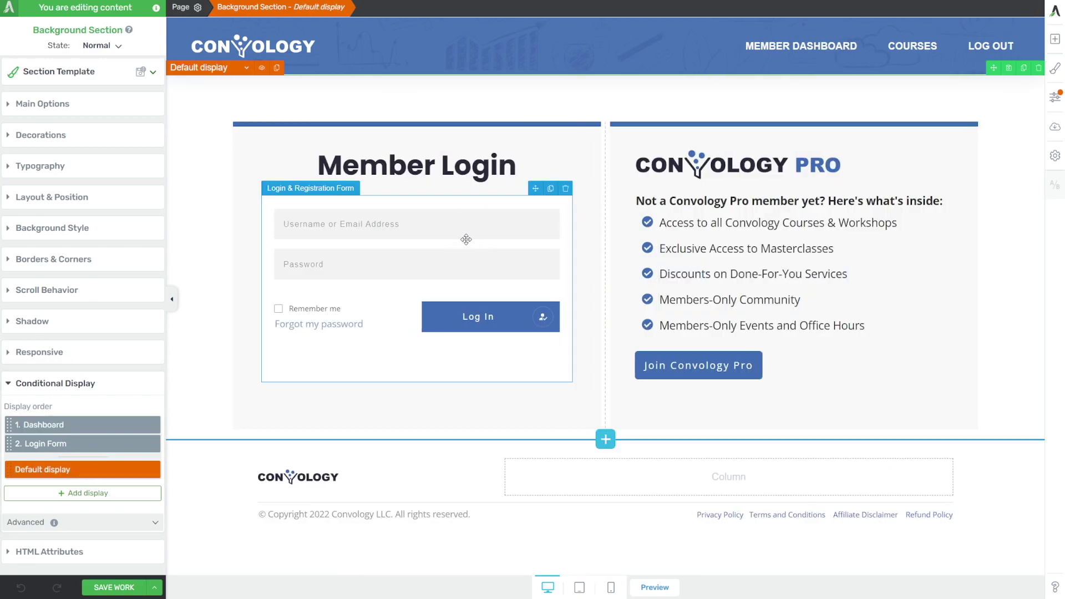
left_click(86, 429)
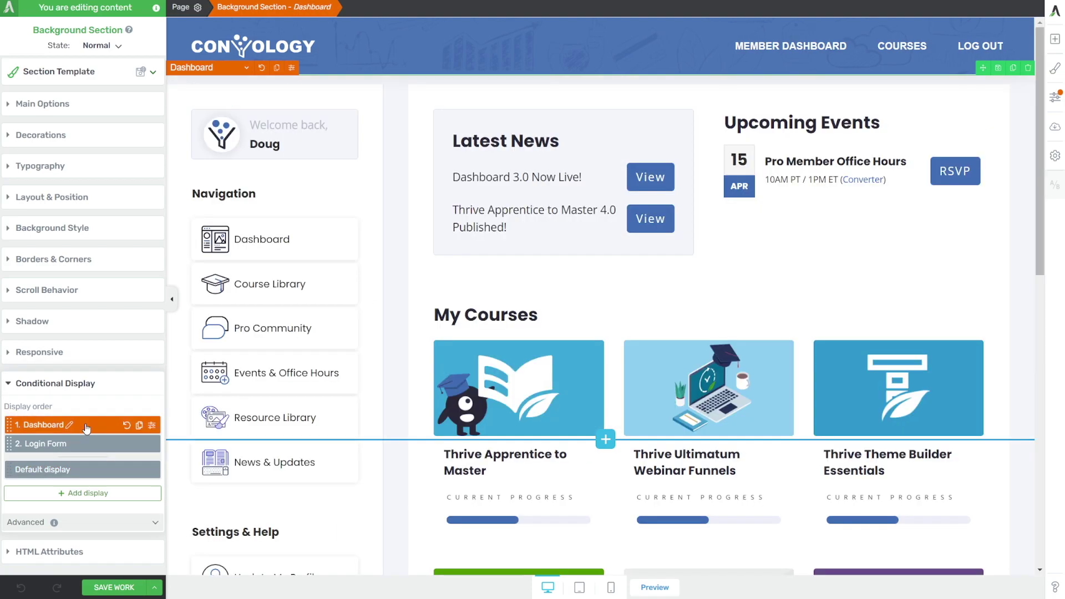
left_click(152, 426)
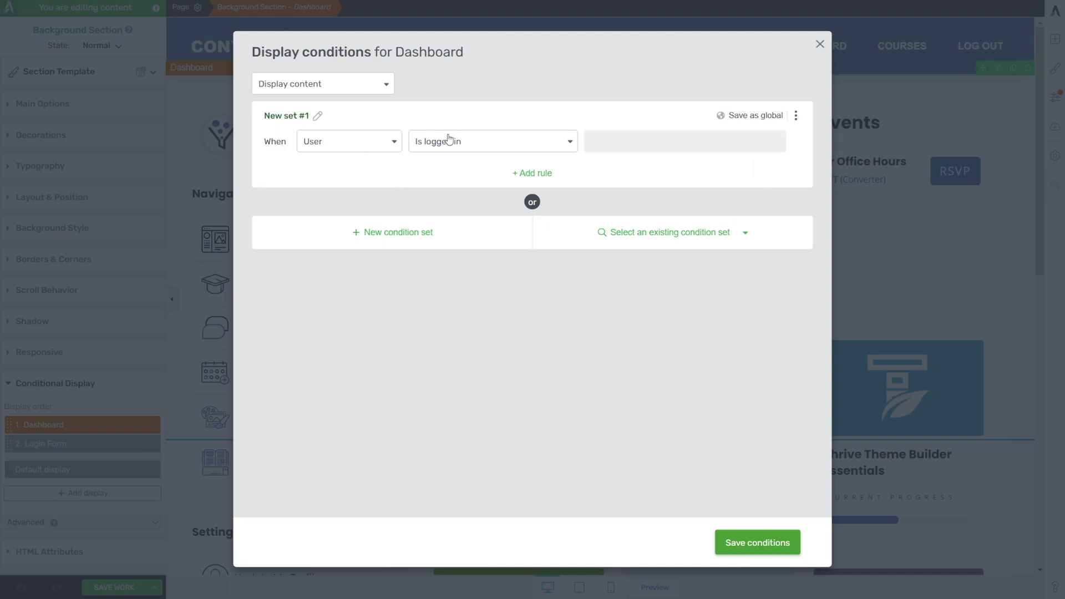
key("Escape")
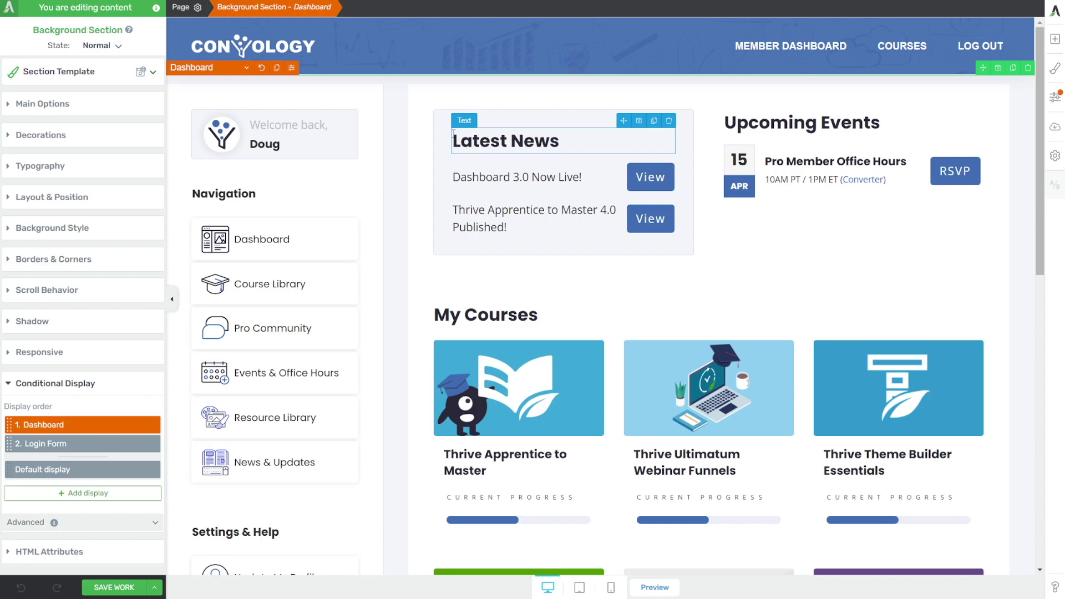
- Show the Pro Welcome Badge display of the welcome content box and review its display conditions
left_click(353, 128)
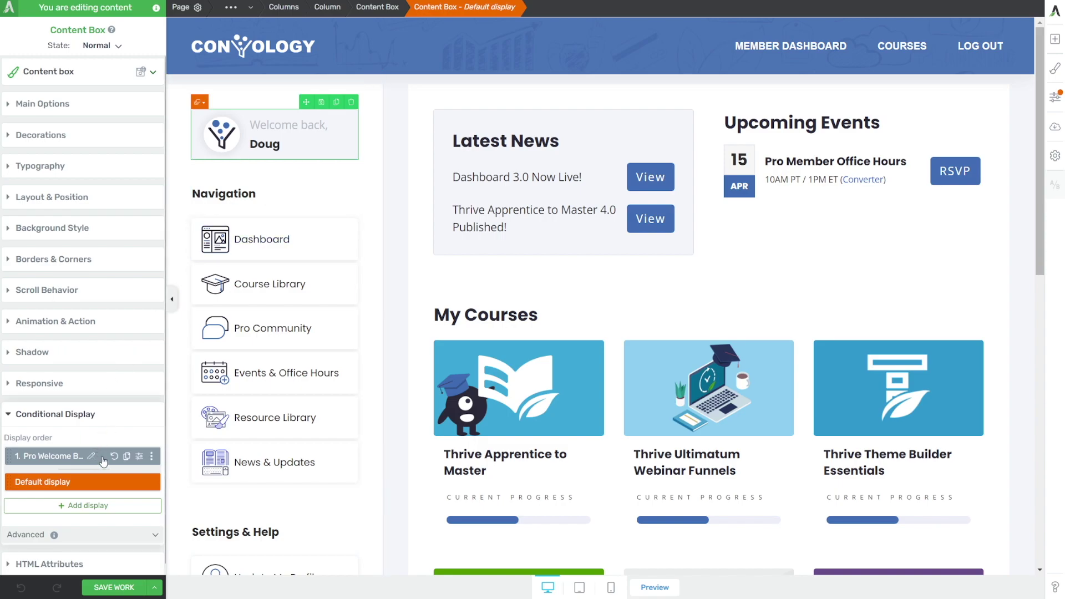
left_click(103, 461)
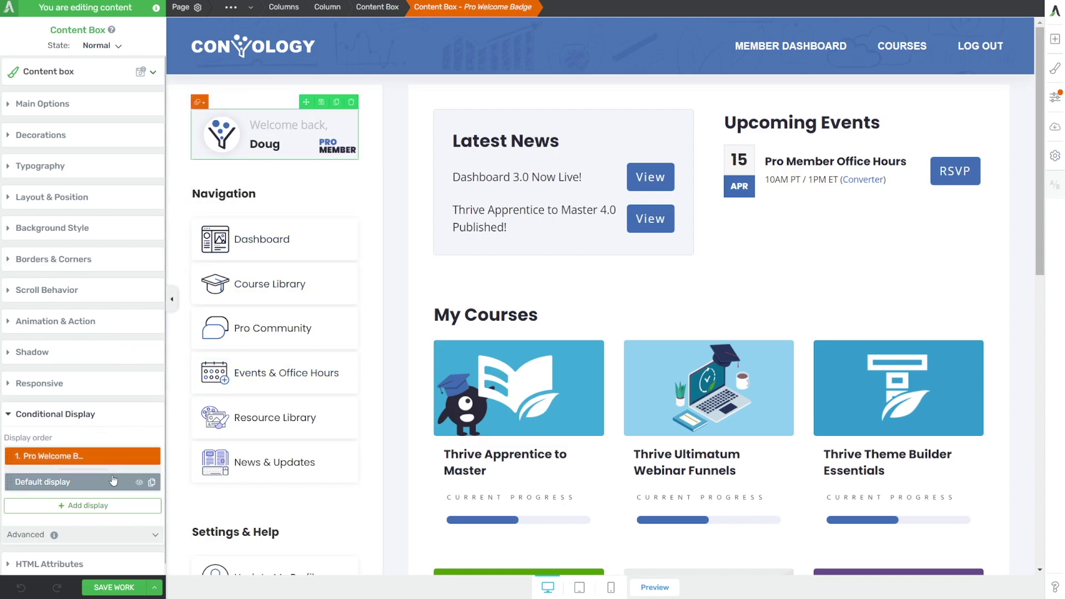
mouse_move(152, 461)
left_click(152, 461)
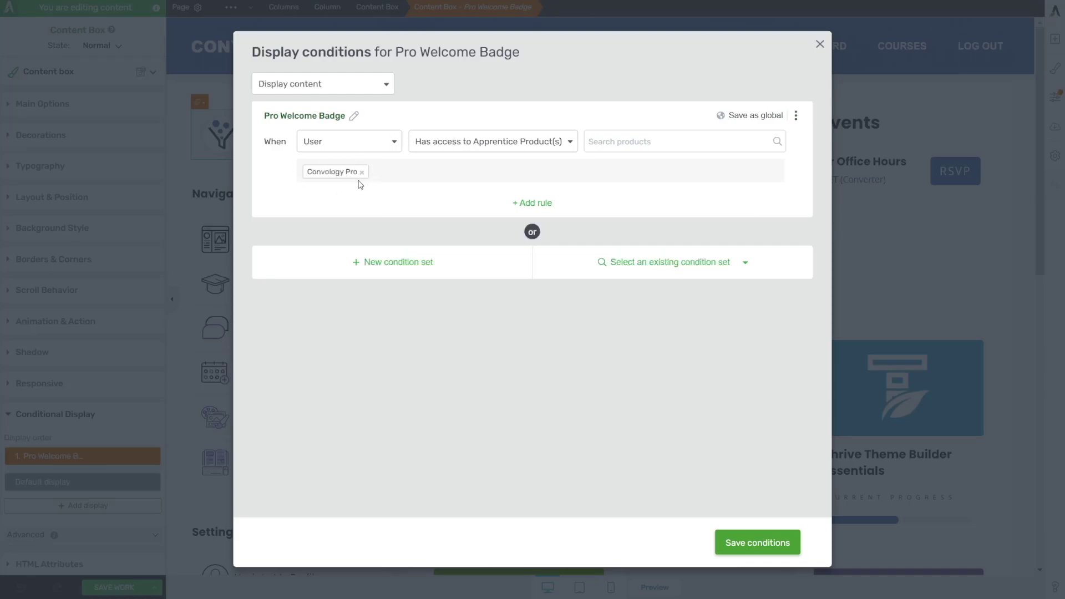
left_click(820, 46)
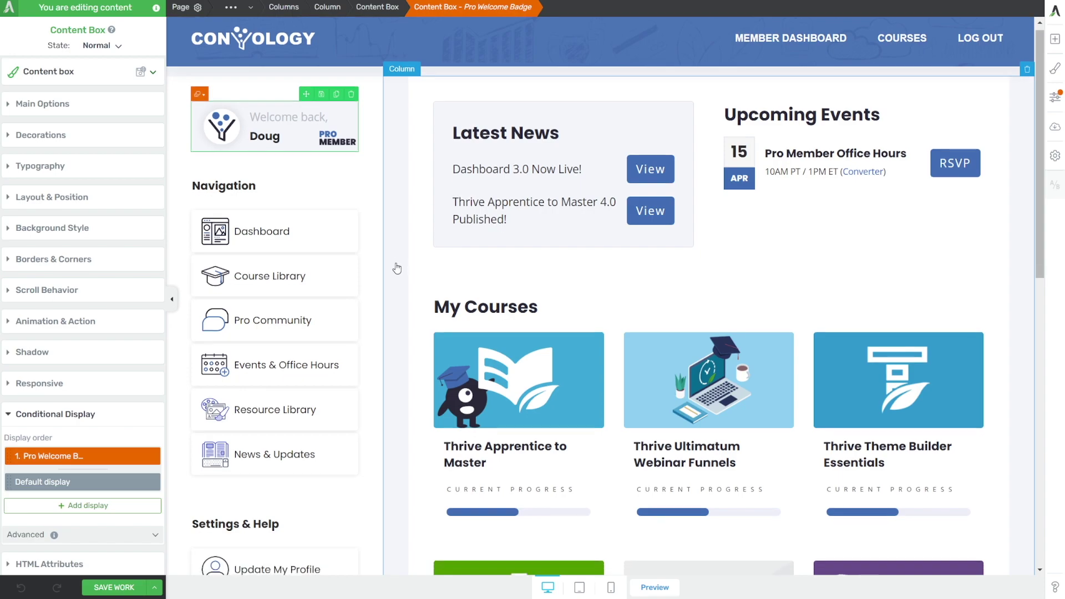
- Use the page's list of conditioned content to show the header column's Pro Logo Swap display, then return it to the default display
scroll(397, 267, "down", 3)
scroll(397, 267, "down", 2)
scroll(397, 267, "up", 3)
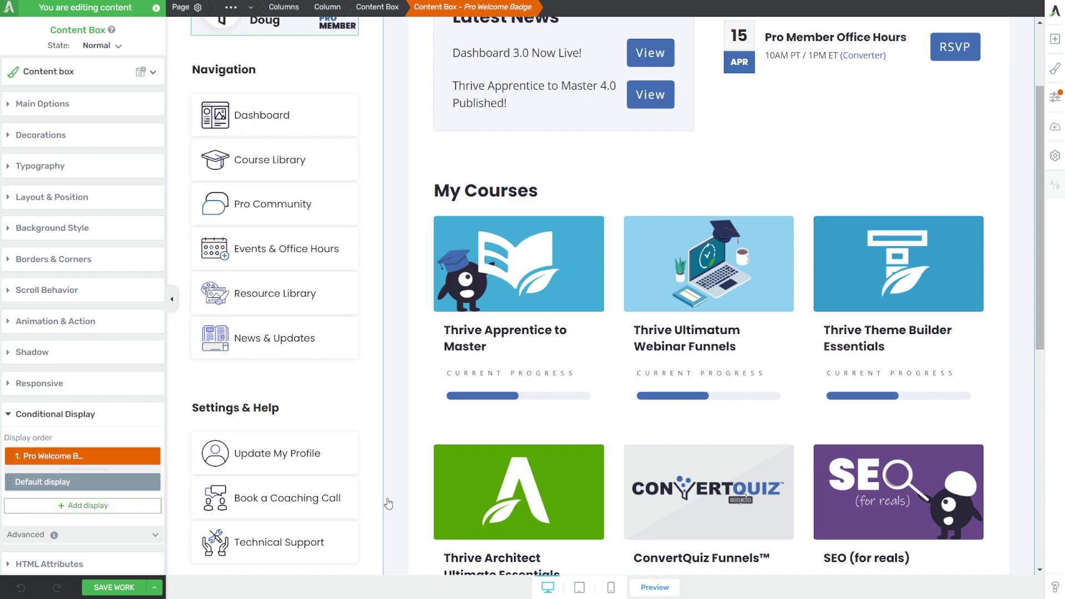
scroll(388, 503, "up", 3)
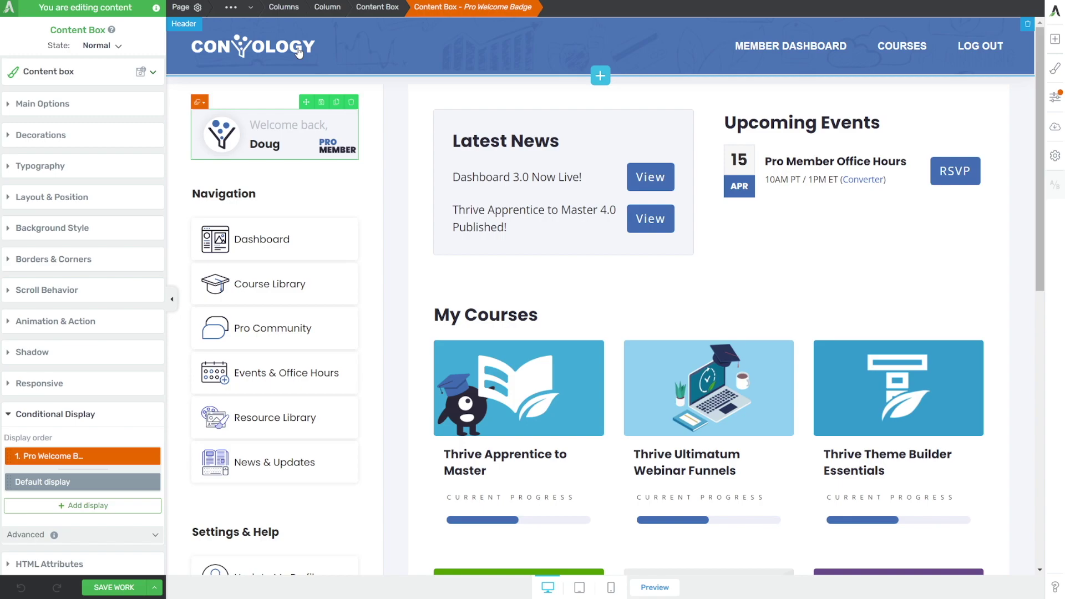
left_click(350, 52)
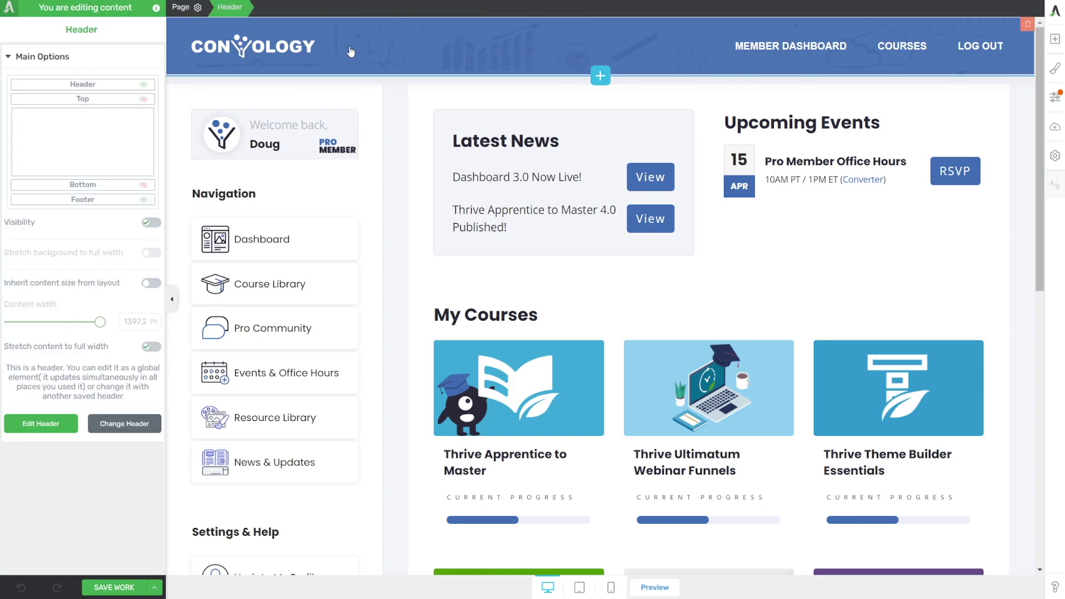
left_click(438, 92)
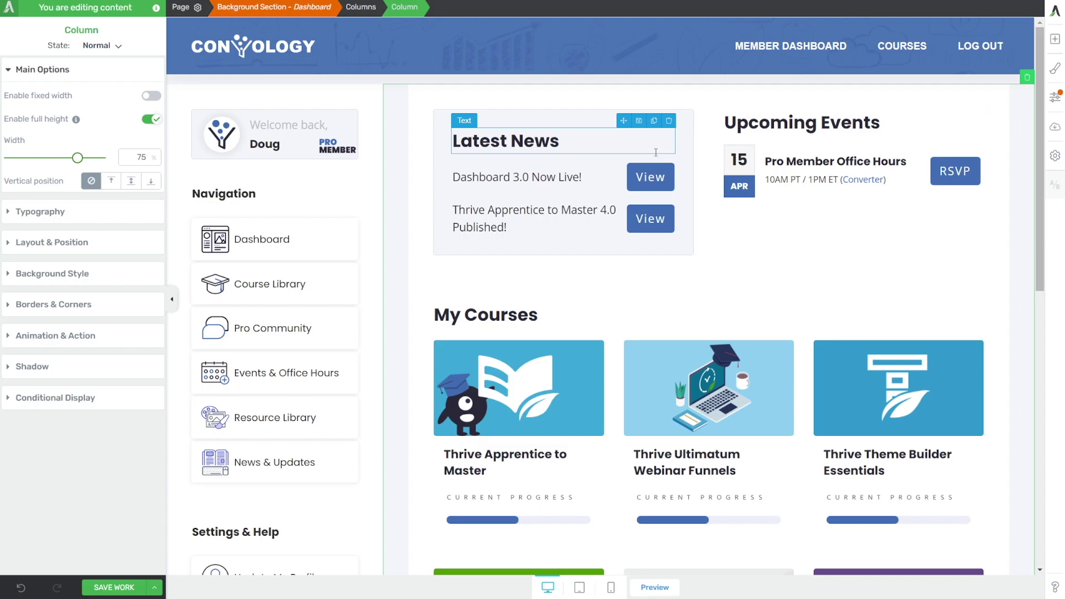
left_click(1055, 100)
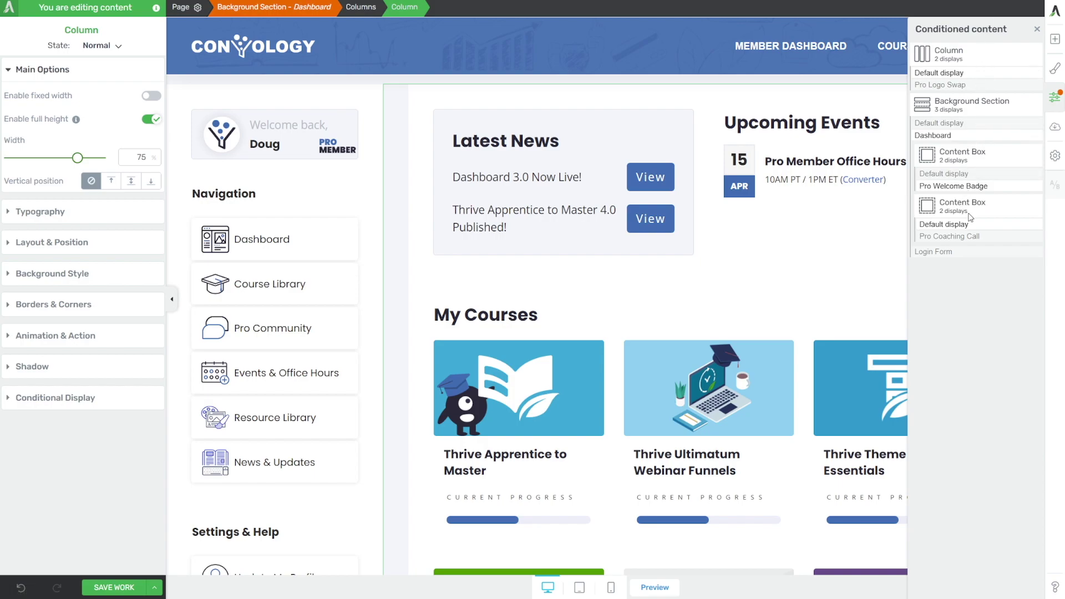
left_click(955, 87)
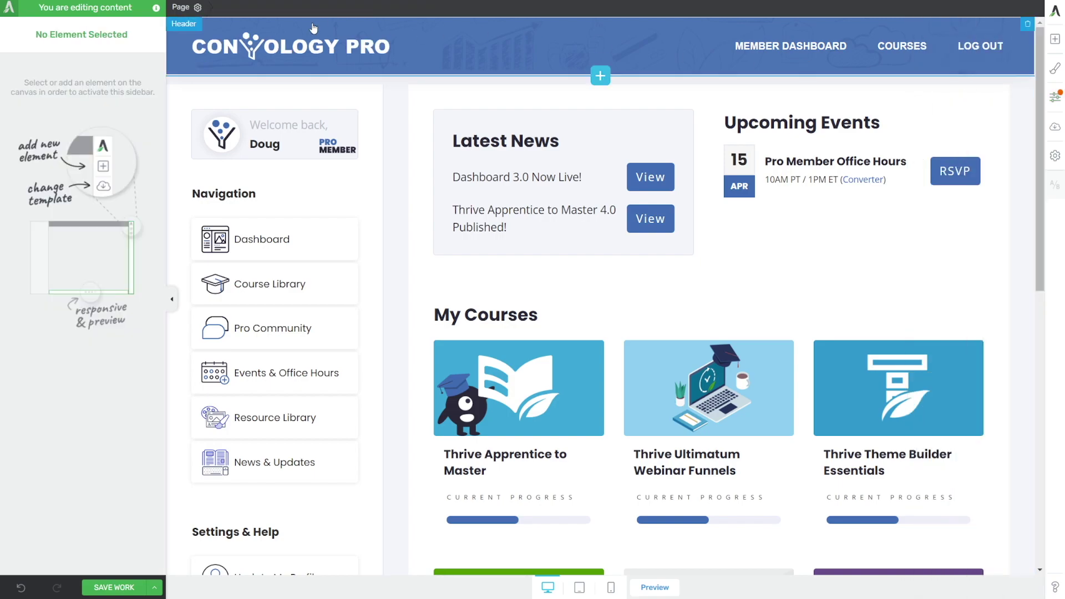
left_click(1054, 97)
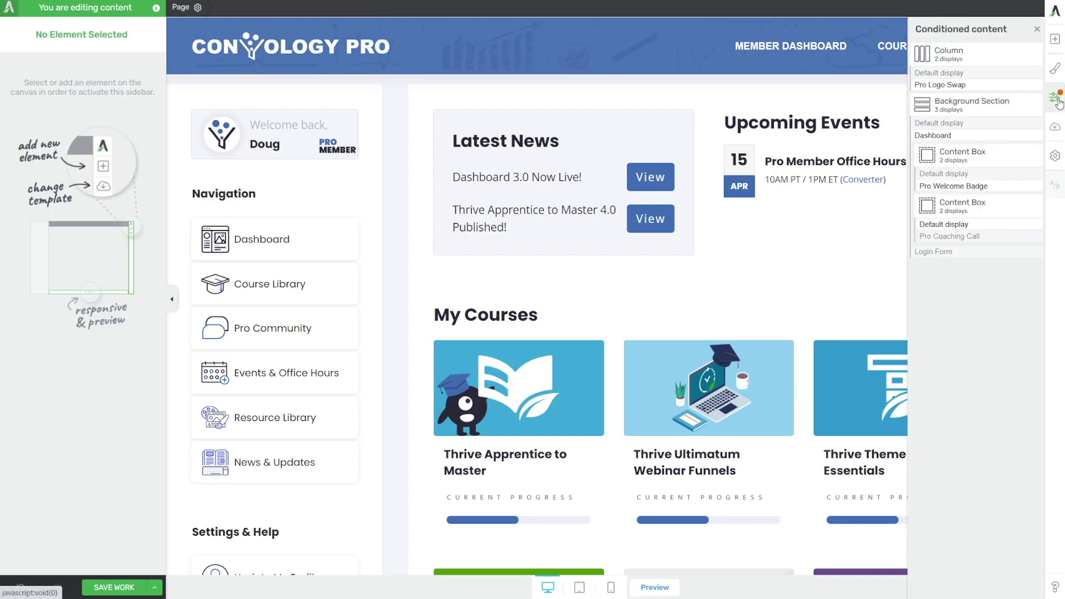
left_click(955, 74)
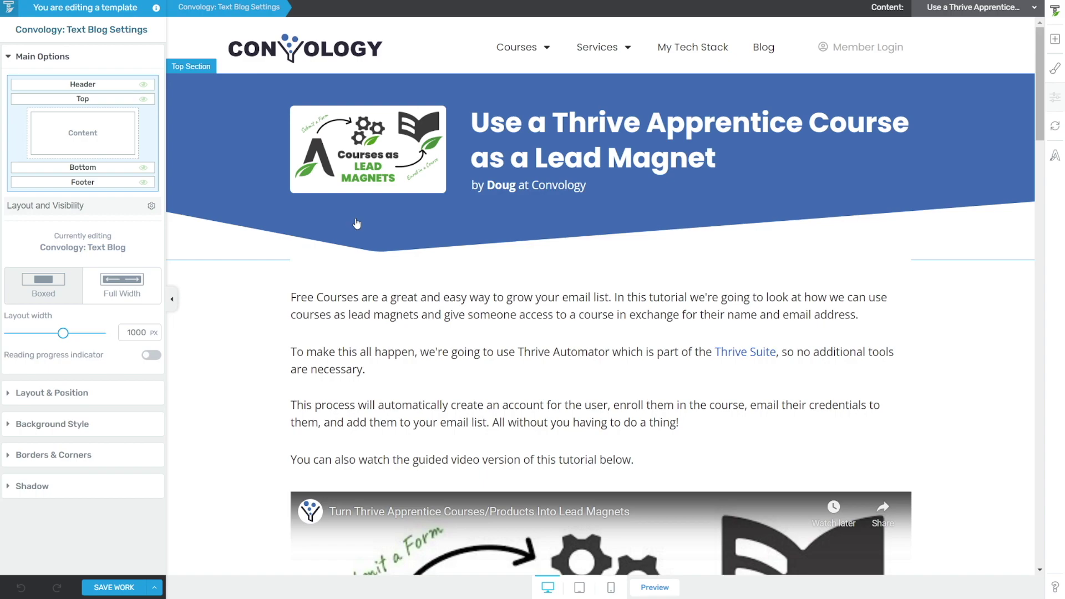
- Select the columns holding the Join Convology Pro offer in the bottom section of the Text Blog template
scroll(352, 266, "down", 2)
scroll(333, 233, "up", 2)
scroll(348, 237, "down", 20)
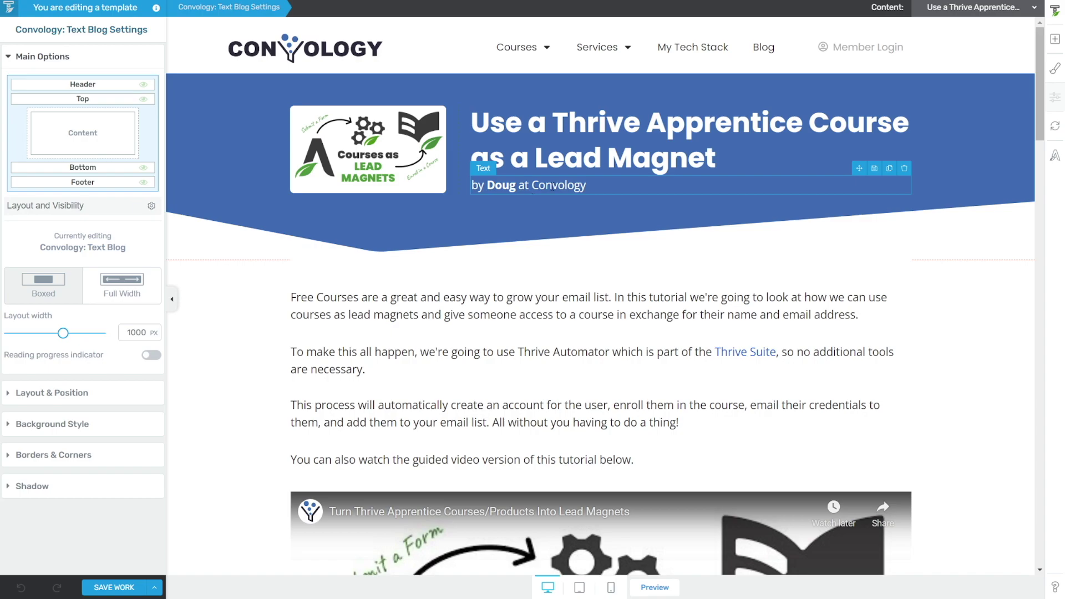
scroll(348, 236, "down", 20)
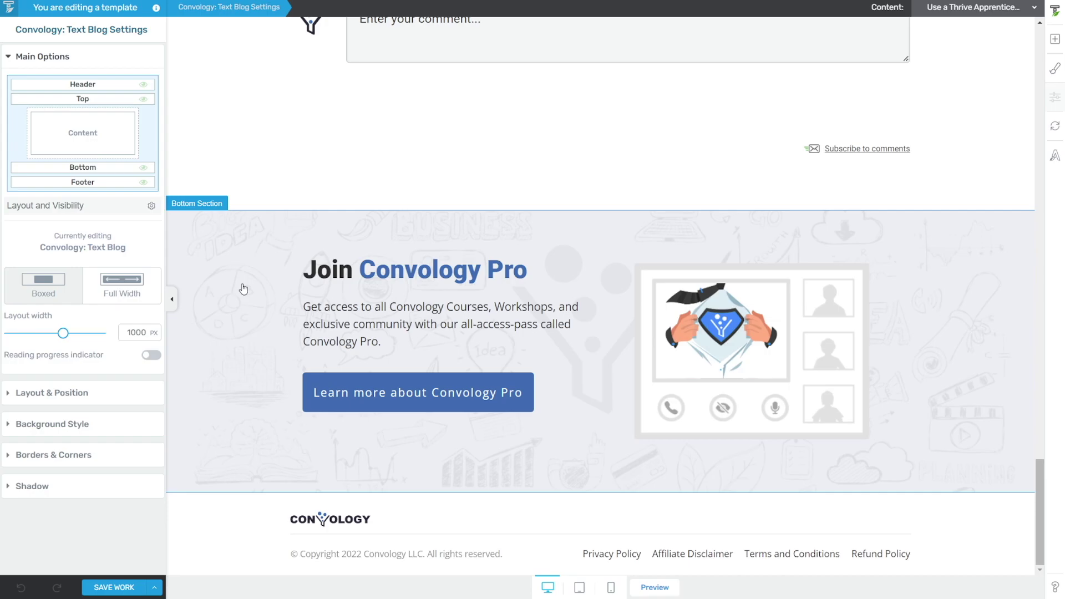
left_click(305, 245)
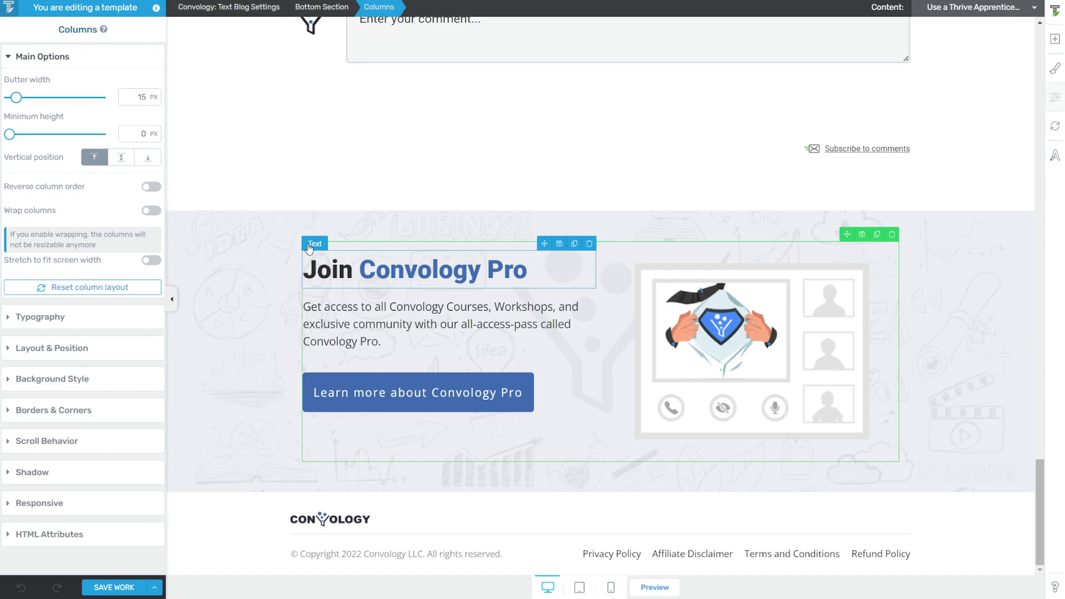
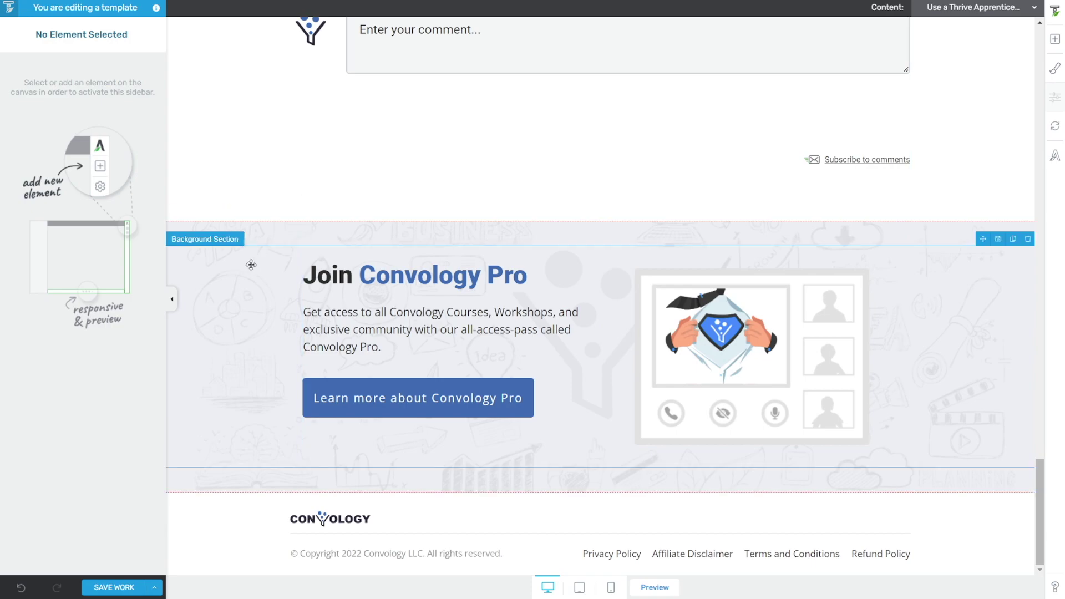
- Add an empty conditional display to the background section around the Join Convology Pro offer and open its display conditions
left_click(264, 255)
scroll(106, 393, "down", 2)
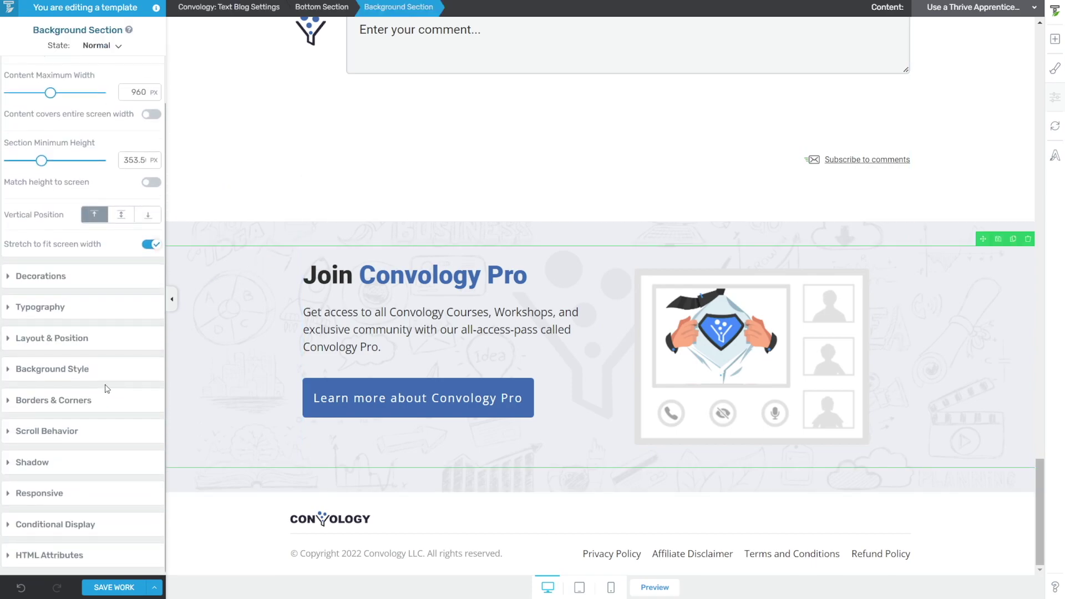
left_click(62, 527)
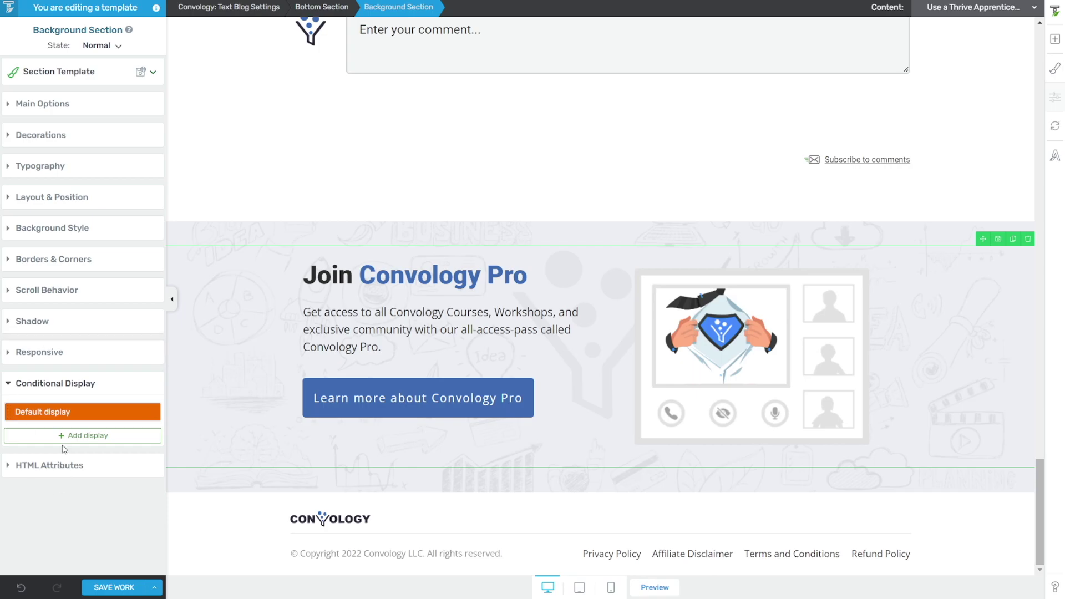
left_click(81, 436)
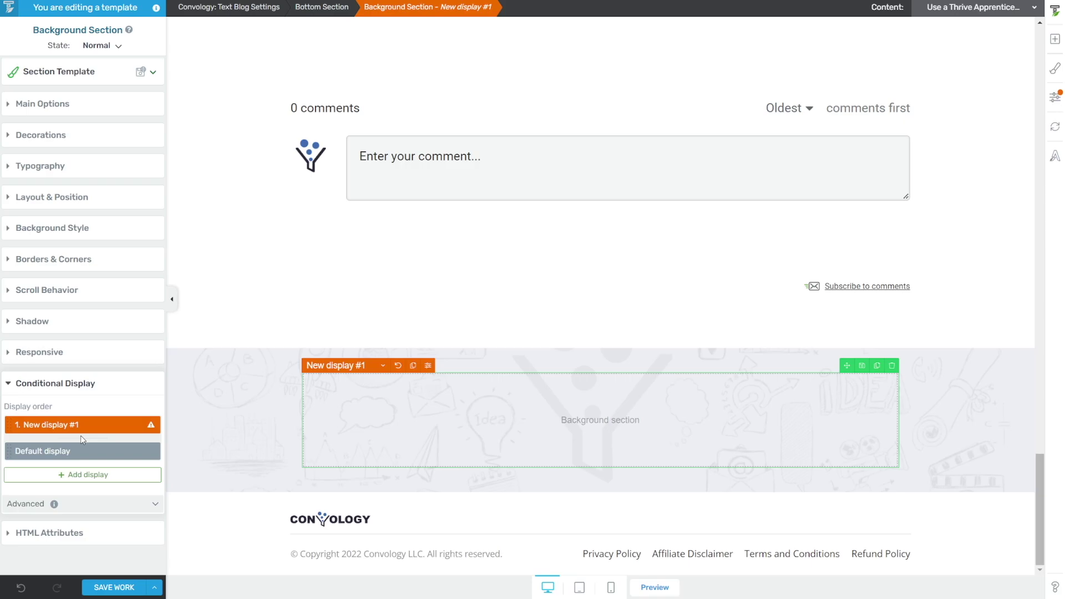
mouse_move(153, 430)
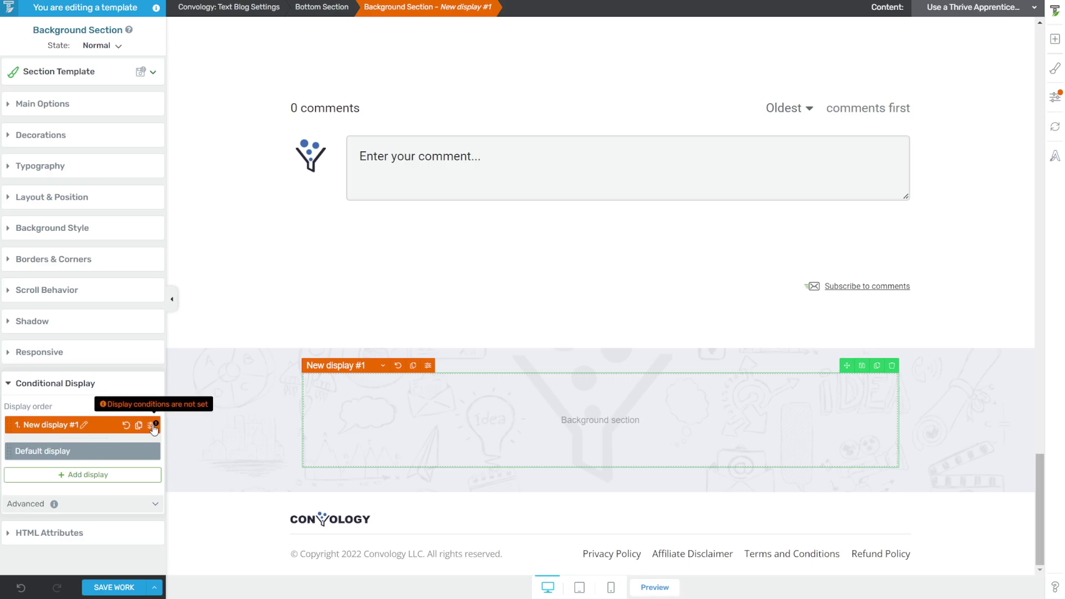
left_click(153, 428)
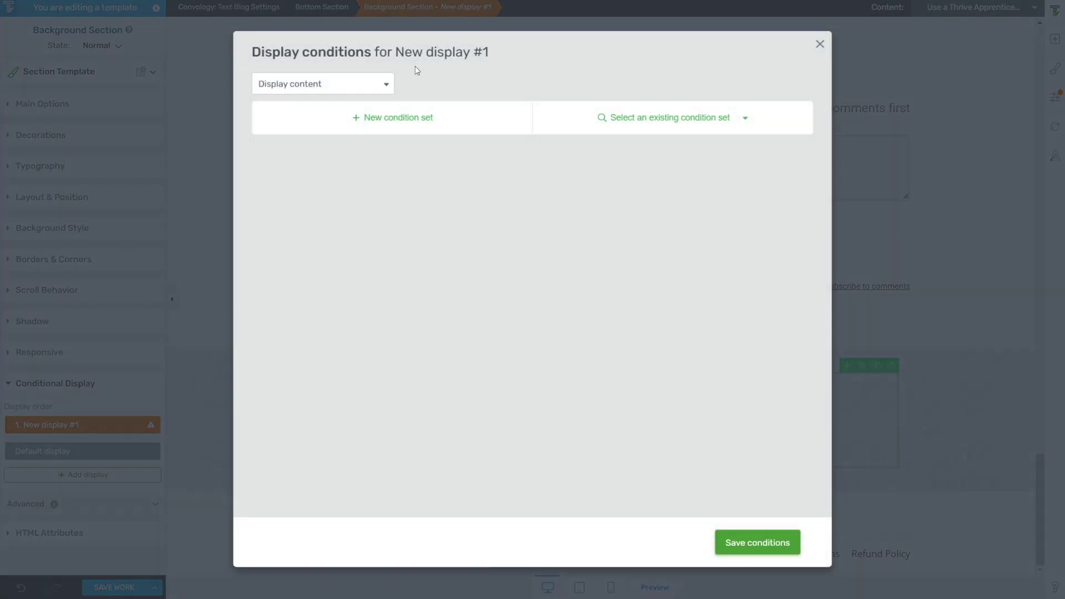
- Make the new display appear when the post or page category is Grow Your Business, and duplicate it as a second display
left_click(404, 118)
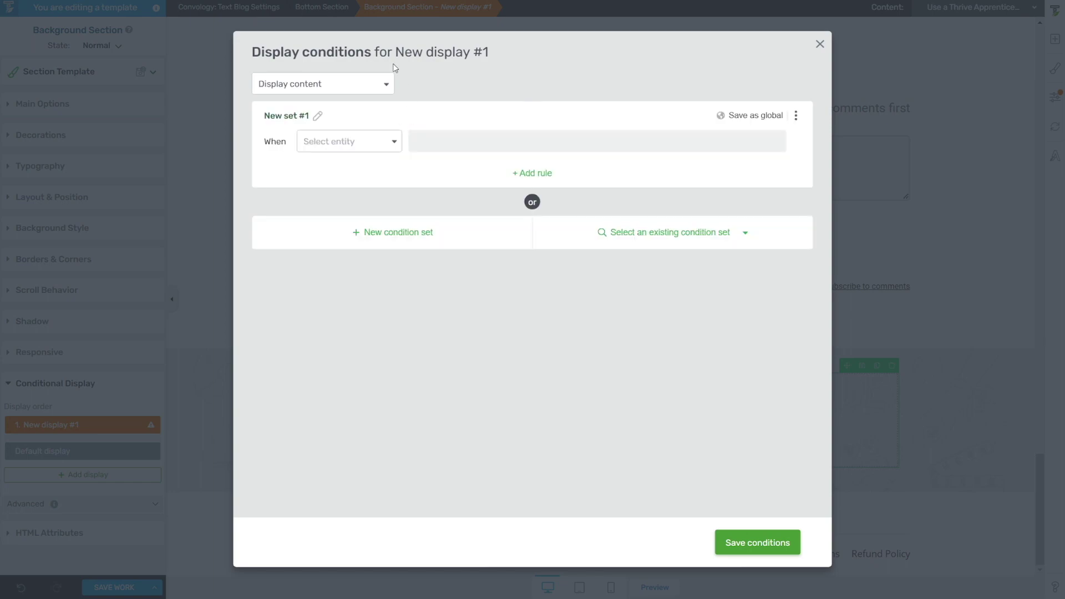
left_click(384, 141)
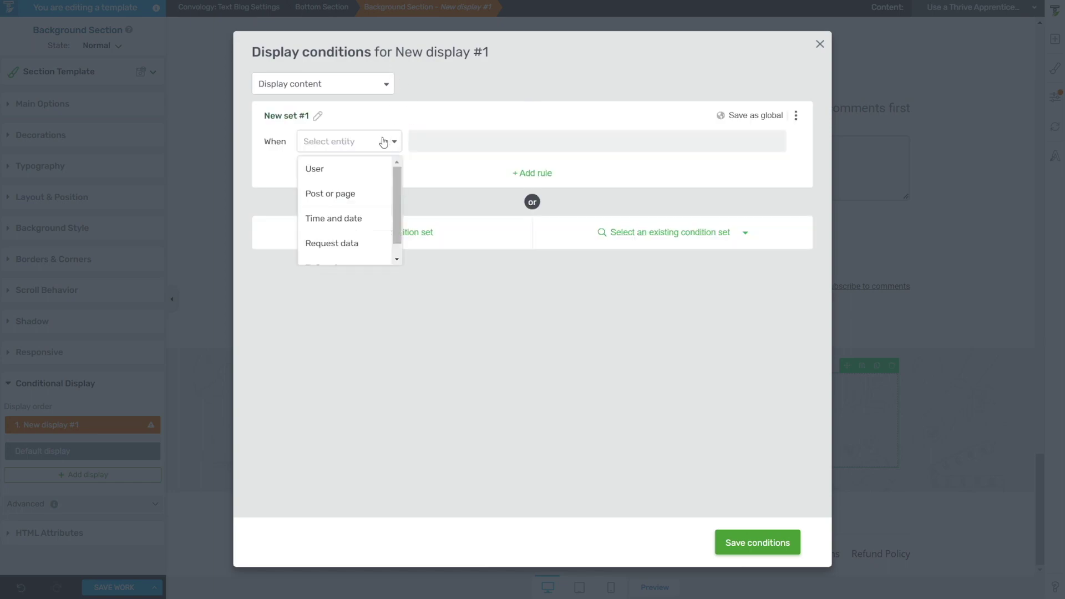
left_click(356, 195)
left_click(551, 142)
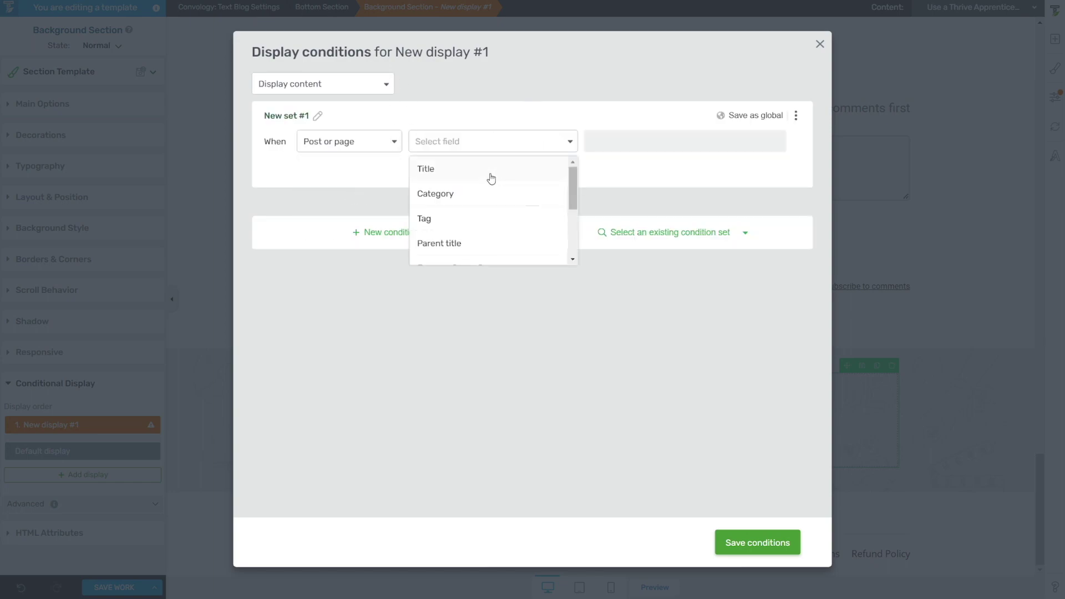
left_click(441, 195)
left_click(713, 141)
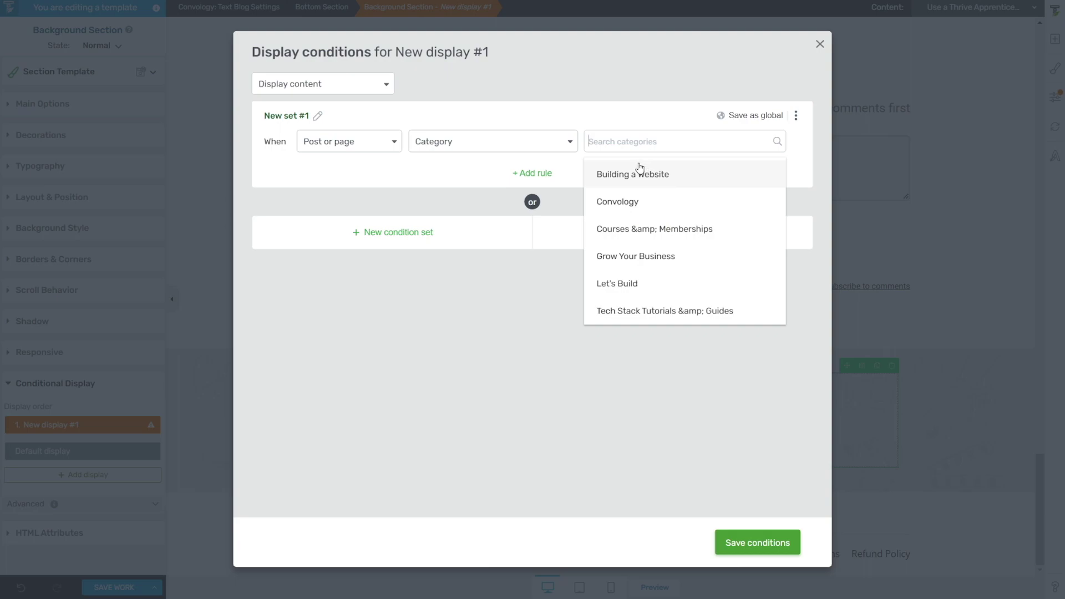
left_click(642, 260)
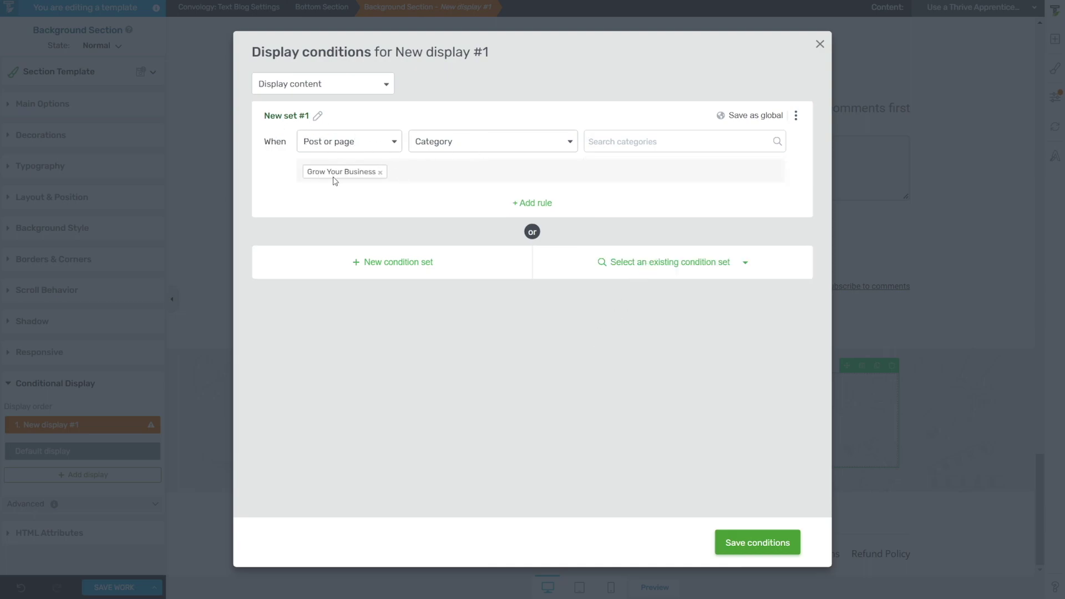
left_click(745, 541)
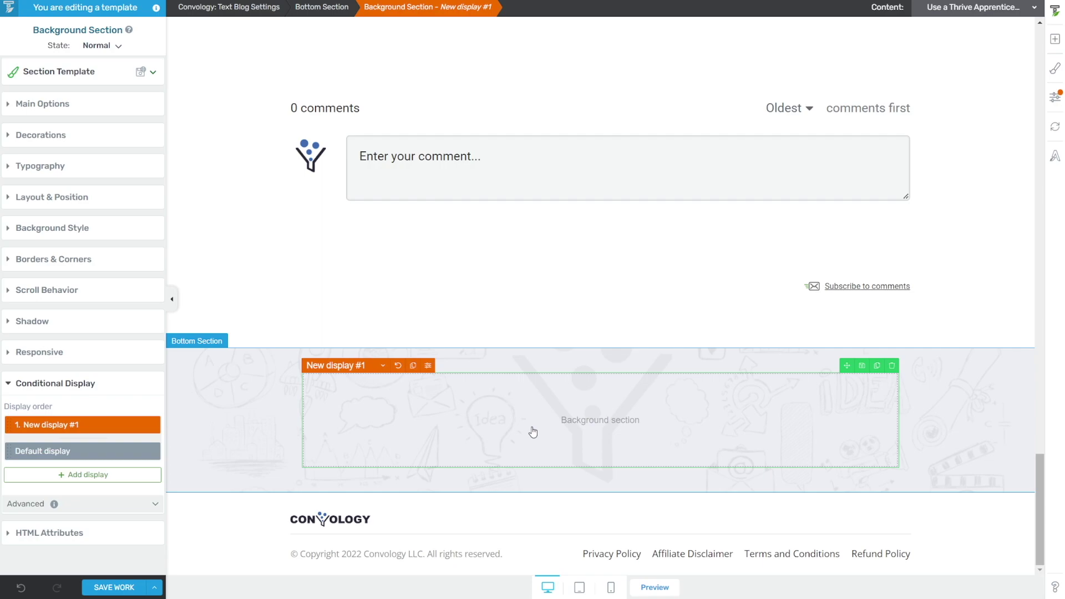
left_click(413, 365)
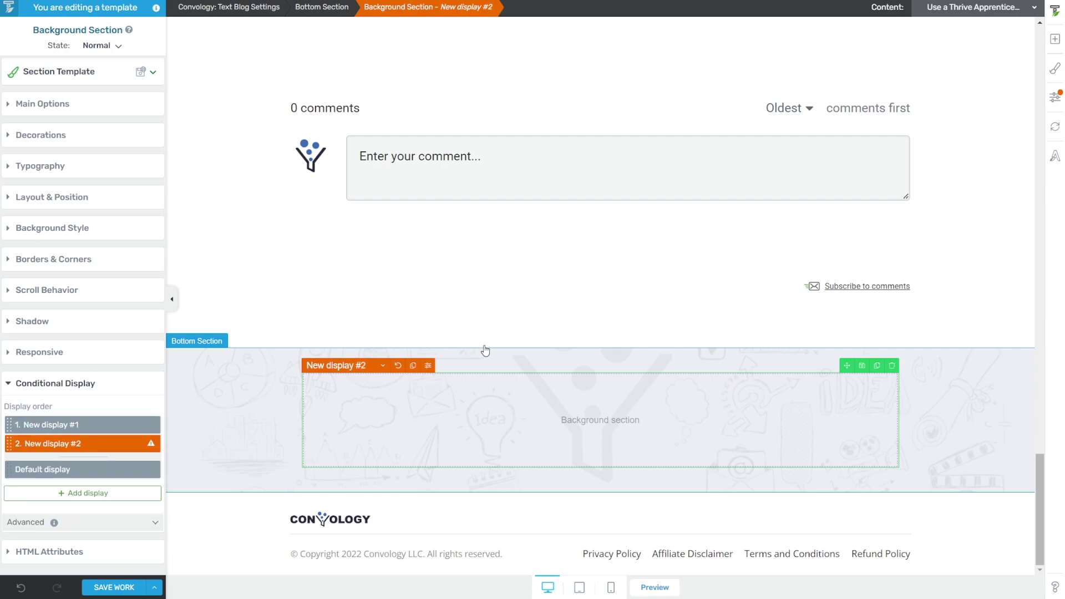
left_click_drag(1043, 484, 1009, 58)
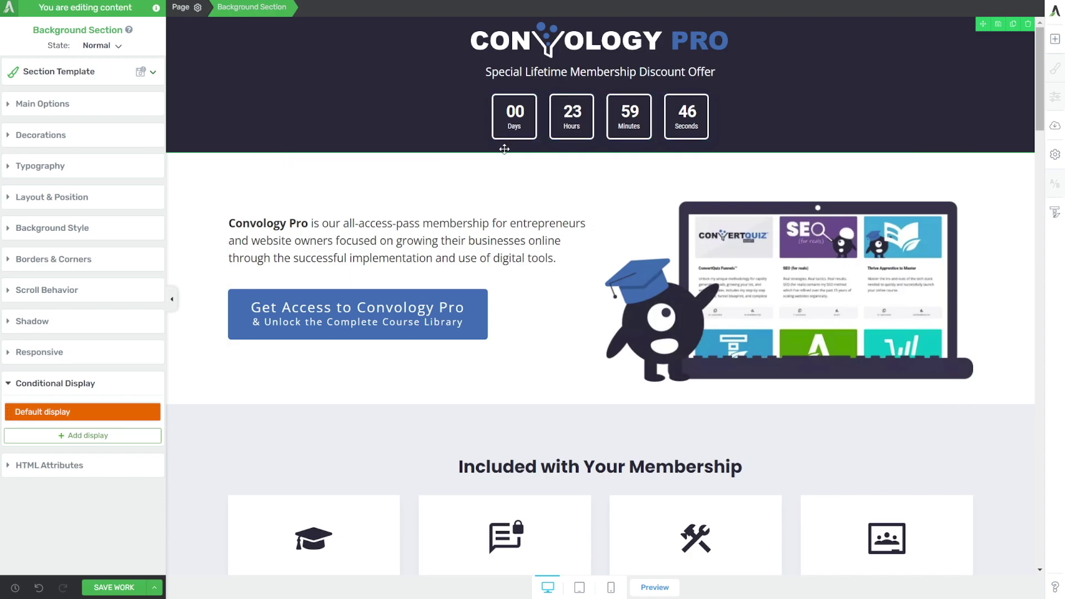
- Duplicate the default display of the Convology Pro countdown header and name the copy with the affiliate's first name followed by Affiliate
scroll(508, 147, "down", 10)
scroll(496, 157, "up", 10)
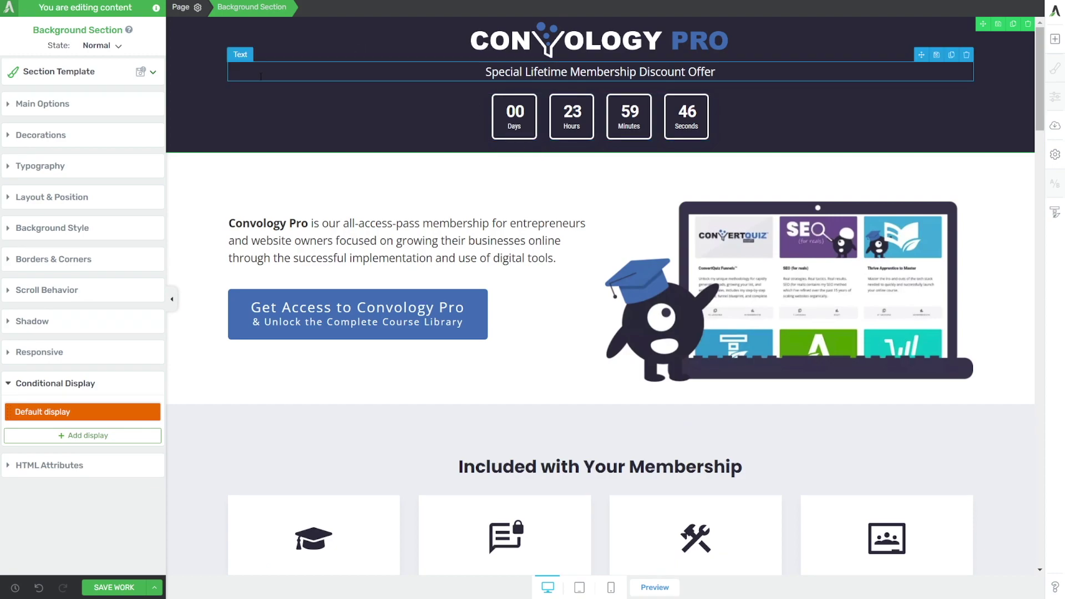
left_click(86, 434)
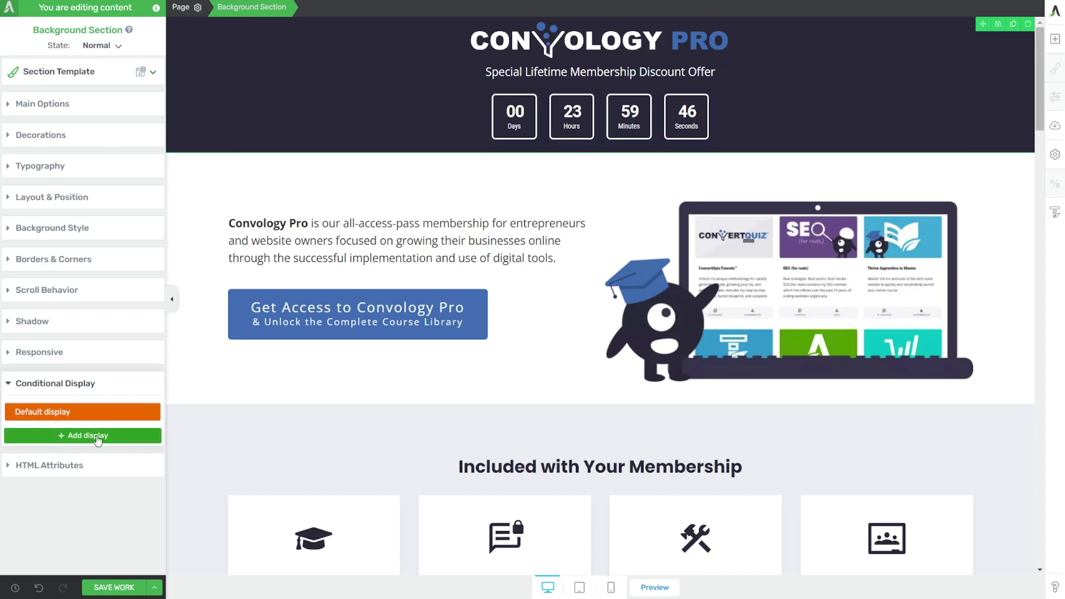
left_click(151, 412)
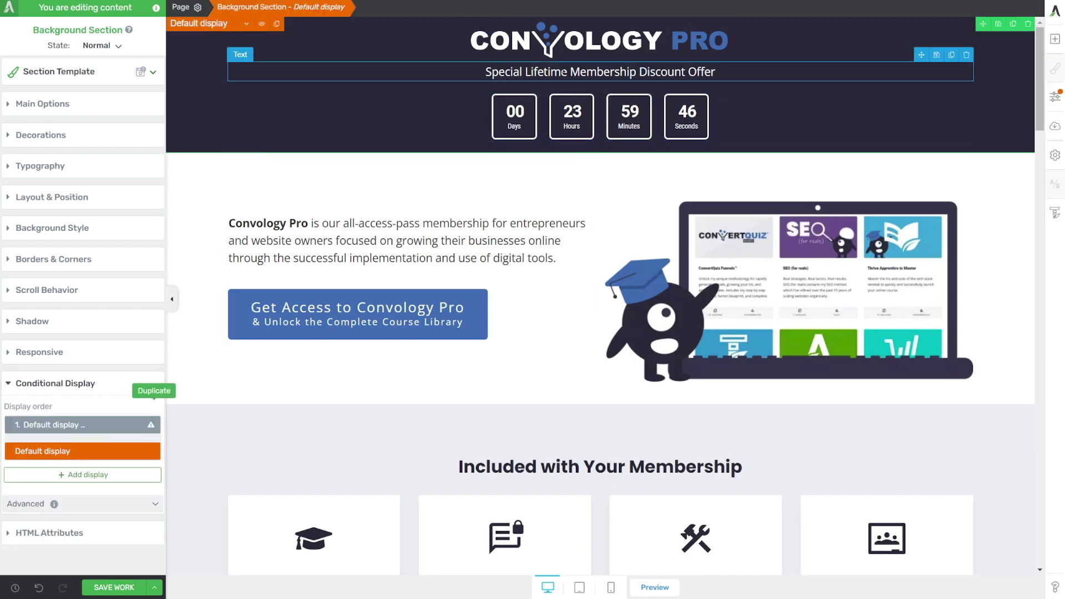
left_click(92, 425)
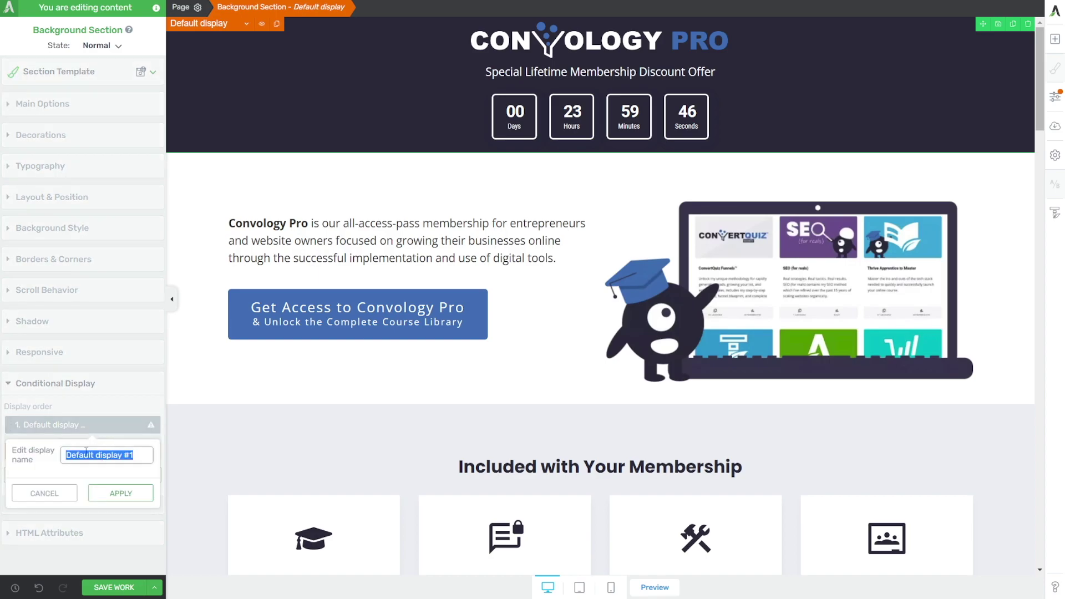
type("Doug")
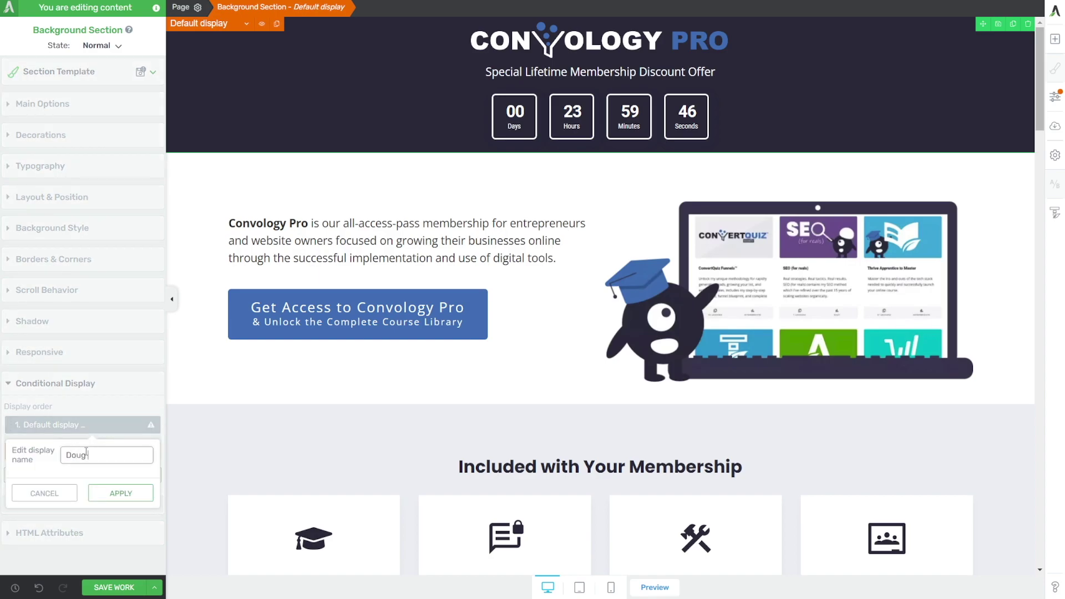
type(" Affiliate")
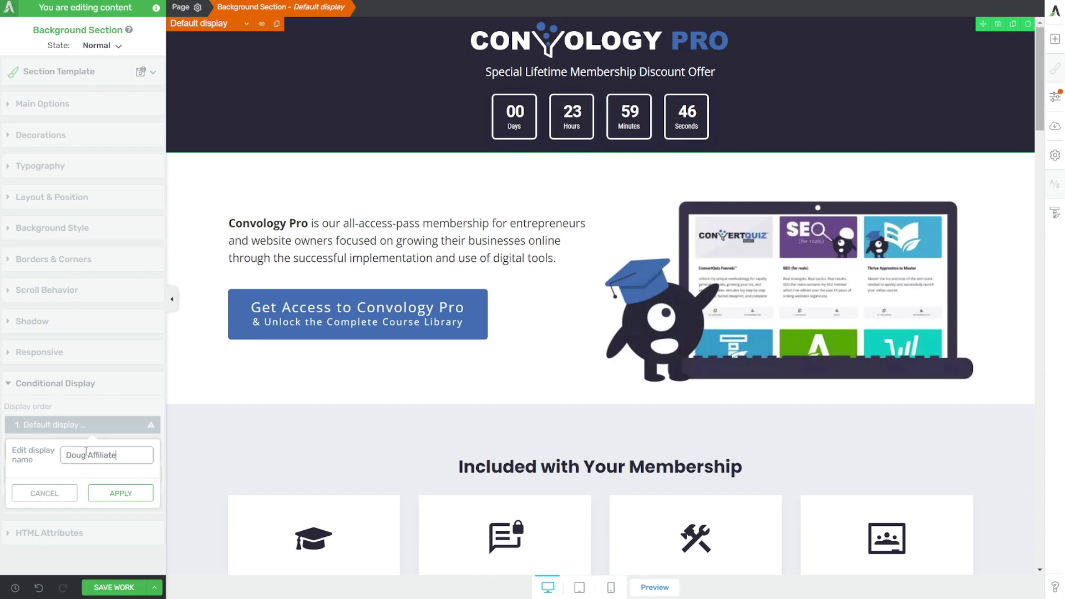
left_click(116, 501)
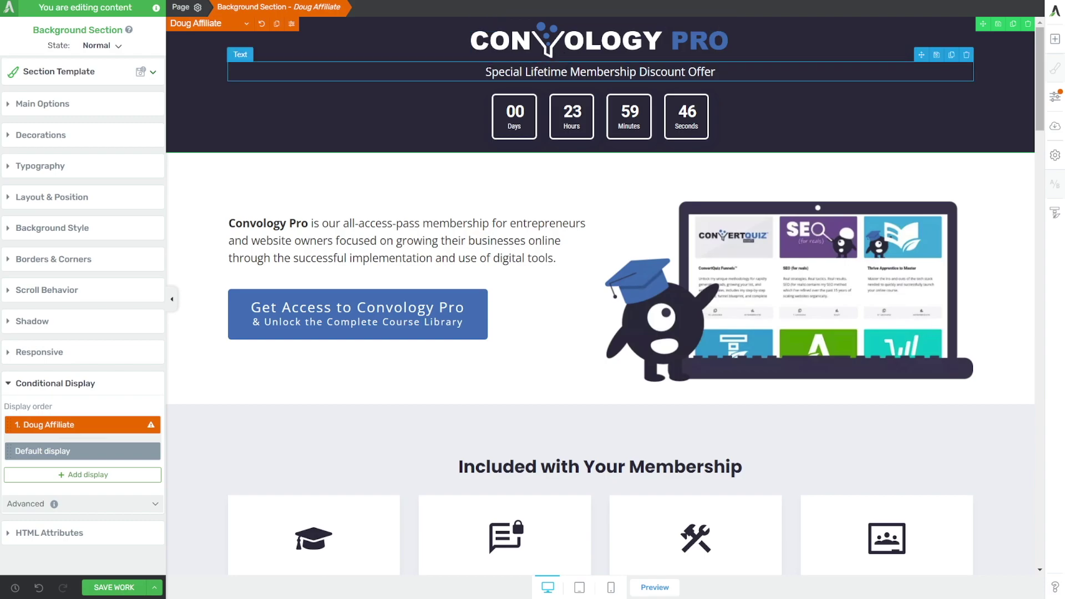
- Add a welcome to the affiliate's users before the Special Lifetime Membership Discount Offer text in the affiliate display
left_click(486, 72)
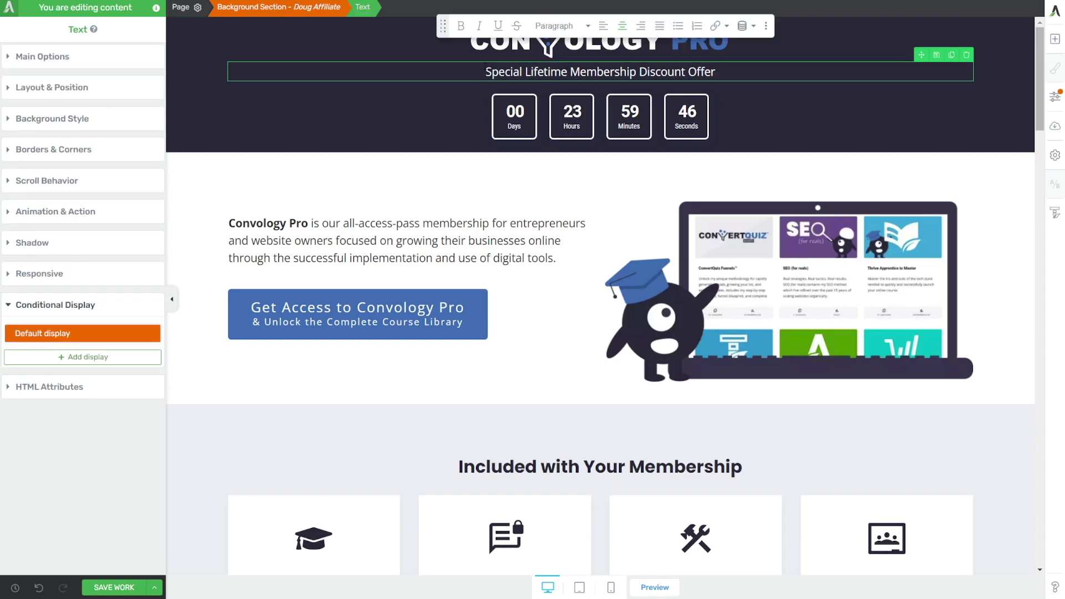
type("Welcome Doug's Users!")
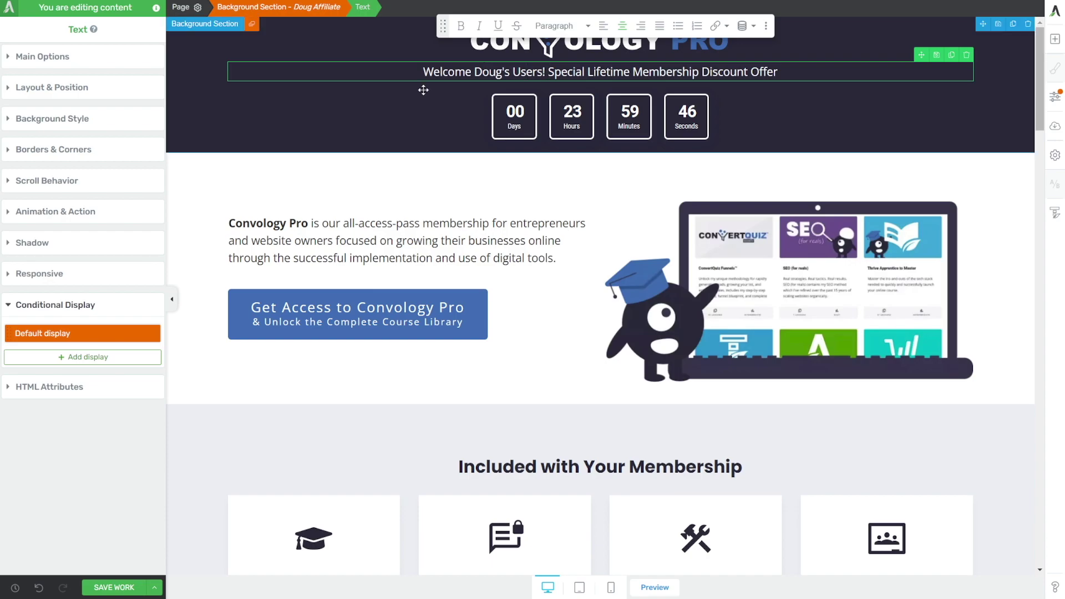
left_click(201, 80)
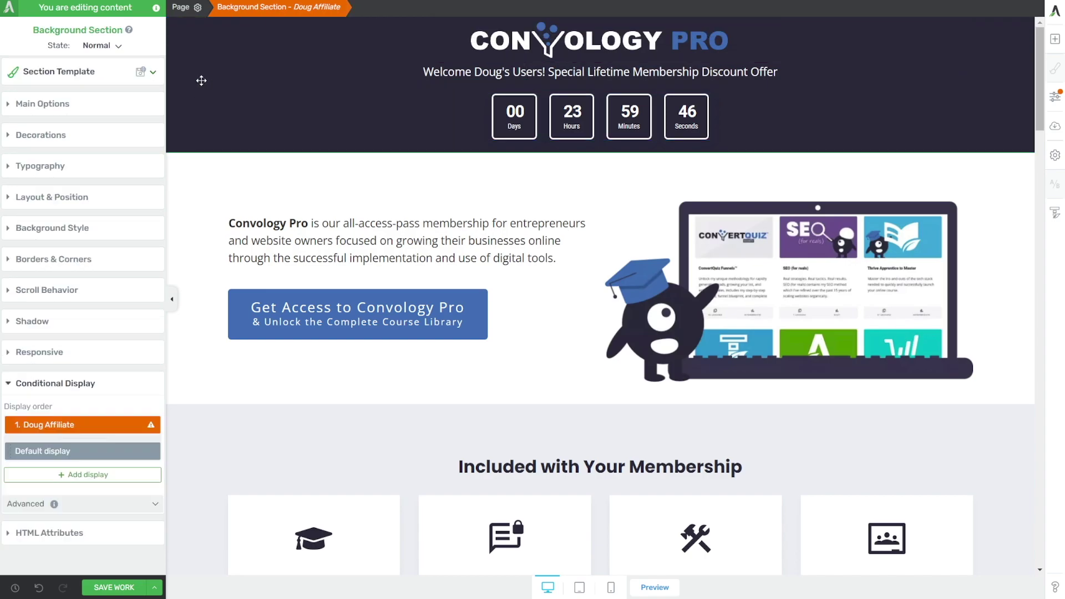
- Start a condition set for the affiliate display with a Request data rule based on the URL Query String
mouse_move(153, 429)
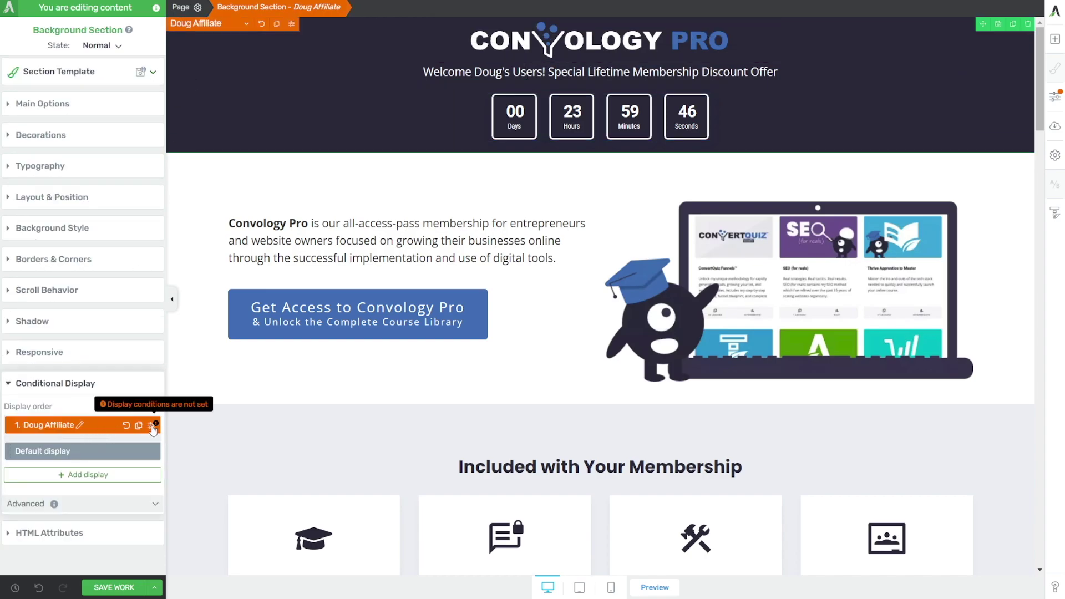
left_click(152, 426)
left_click(446, 116)
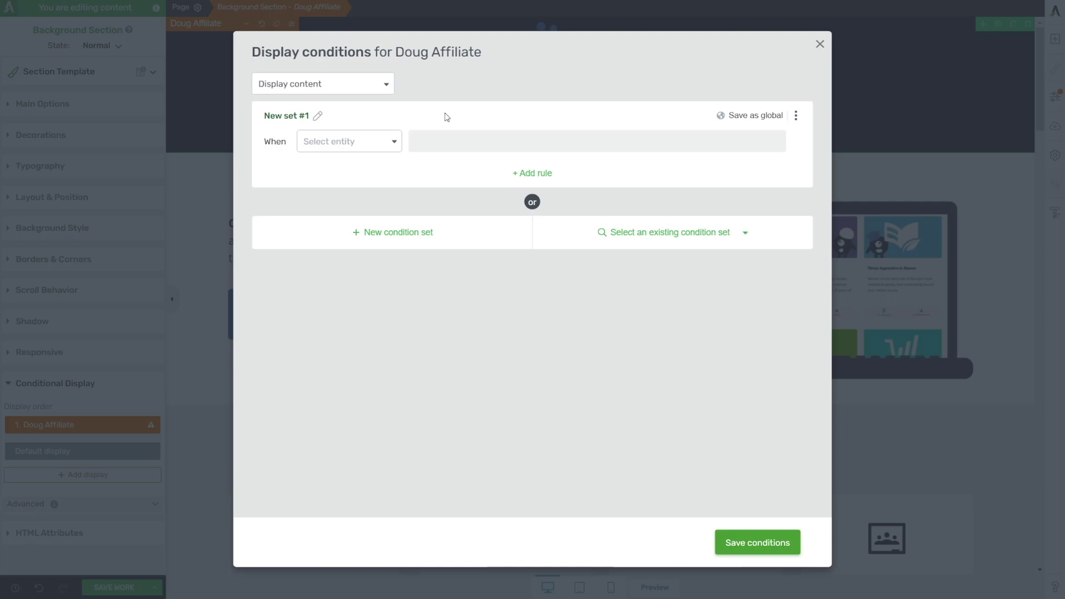
left_click(394, 147)
scroll(361, 186, "down", 3)
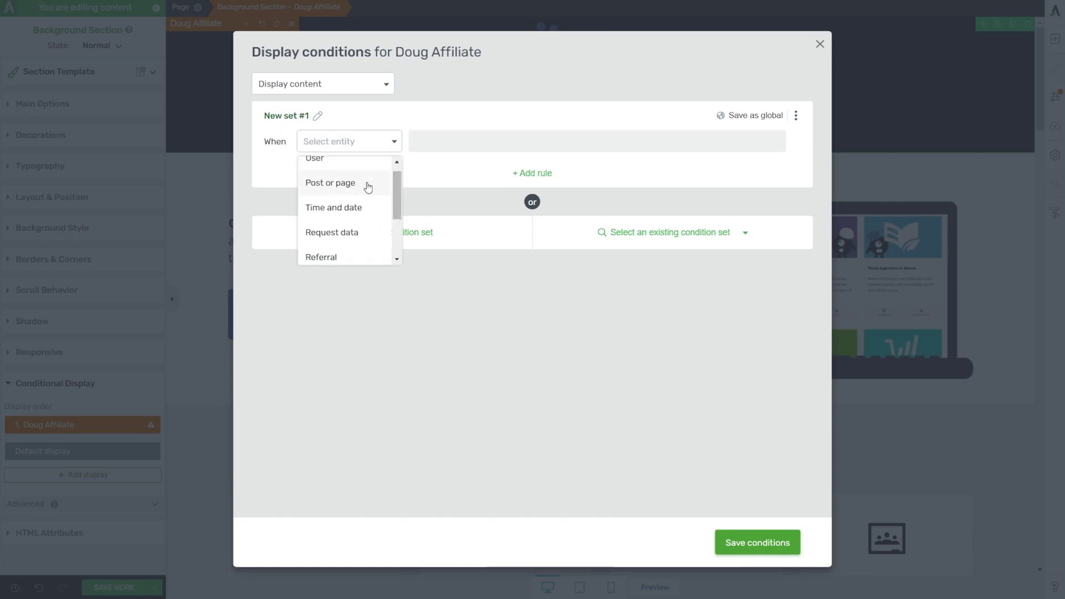
left_click(338, 187)
left_click(569, 145)
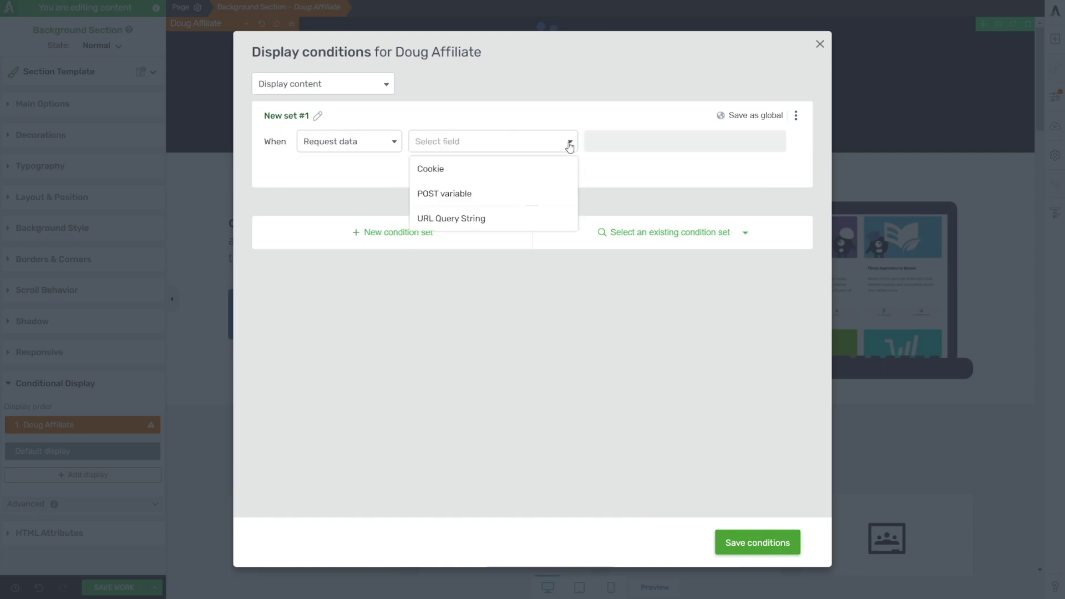
left_click(470, 222)
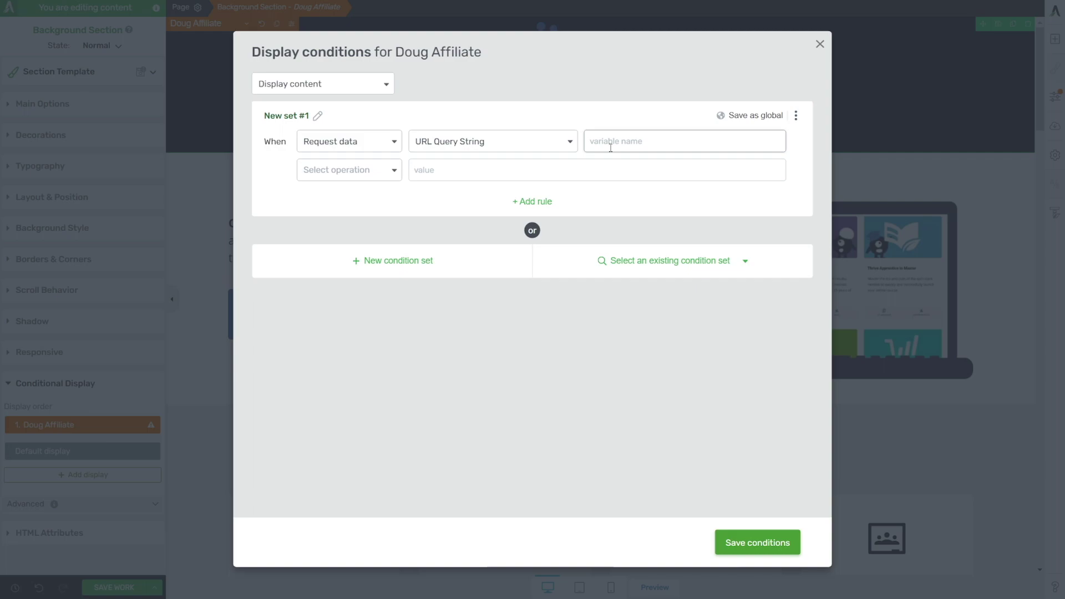
- Set the query string rule's variable name to affiliateid, choose its comparison operation and enter convology as the value
left_click(610, 148)
type("affiliateid")
left_click(370, 182)
left_click(354, 200)
type("convology")
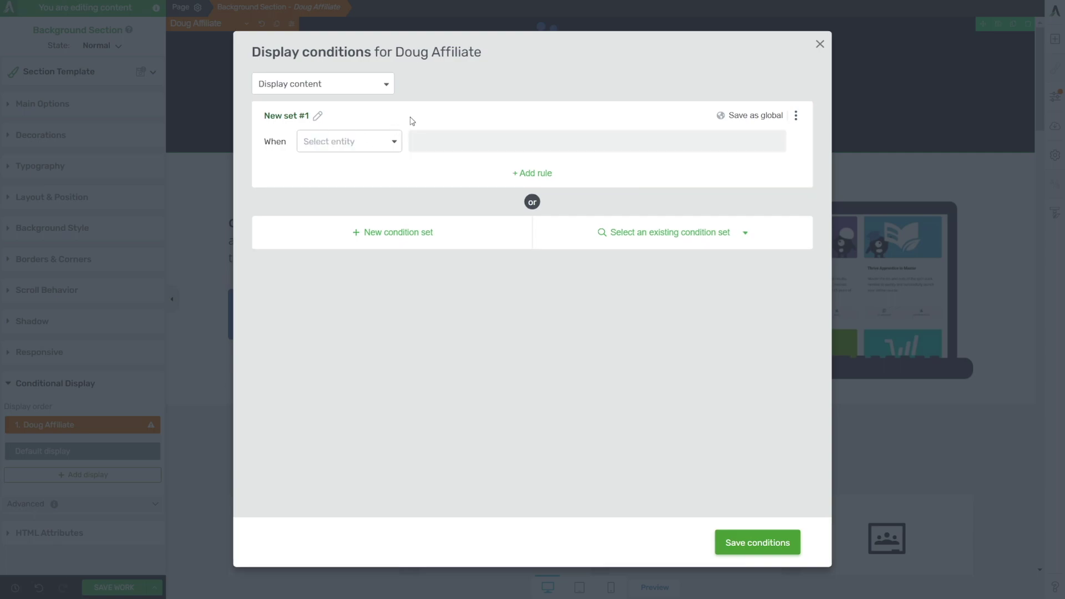
- Base the affiliate display's rule on Referral, trying the Domain field before switching to URL
left_click(384, 142)
scroll(355, 216, "down", 2)
left_click(312, 203)
left_click(472, 143)
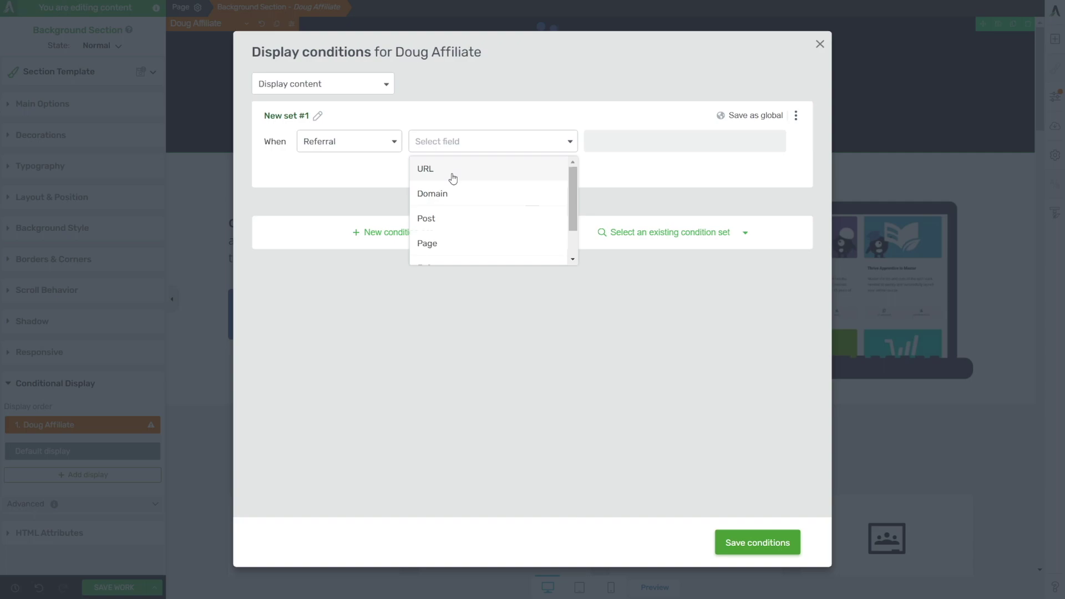
left_click(435, 195)
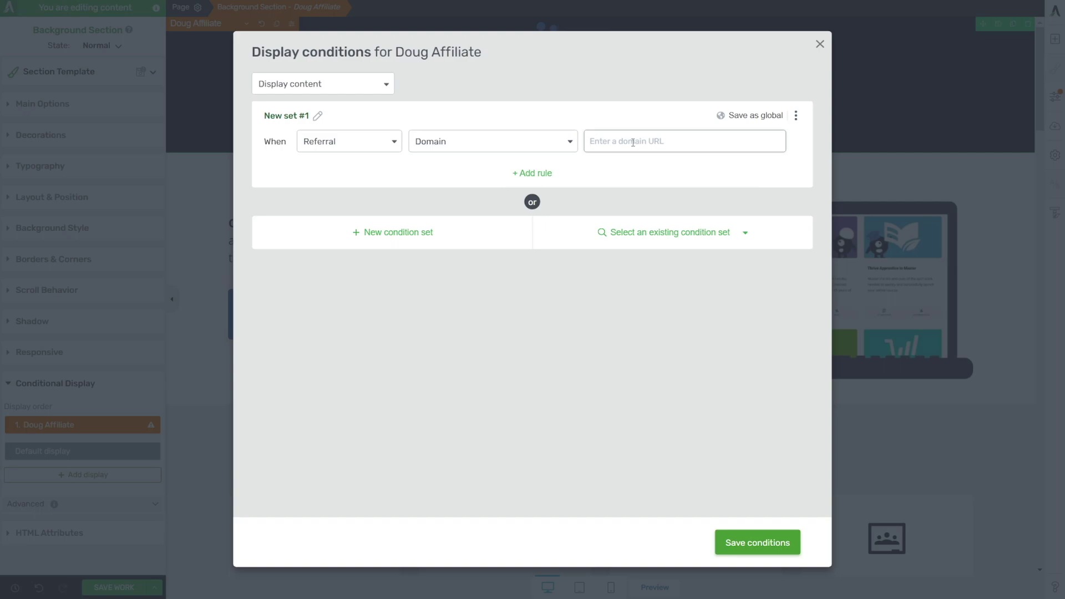
left_click(503, 146)
left_click(469, 172)
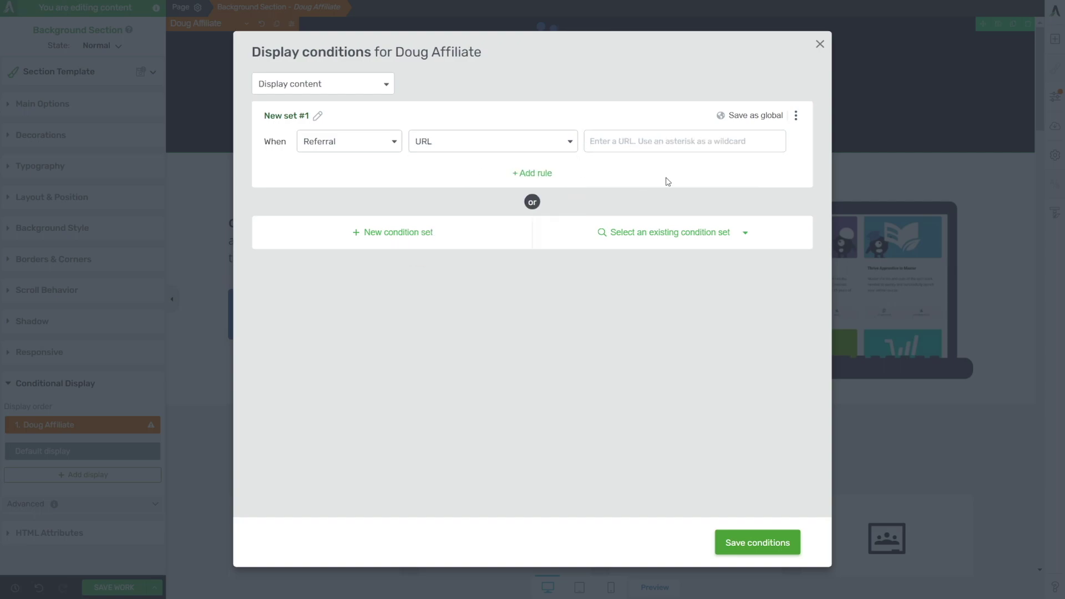
left_click(678, 147)
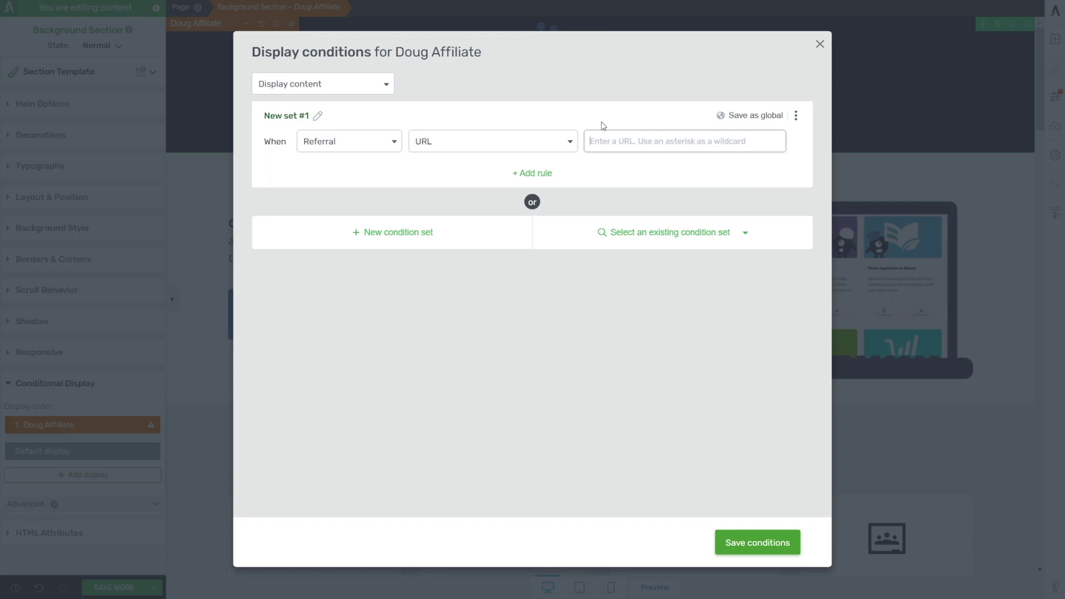
type("https://")
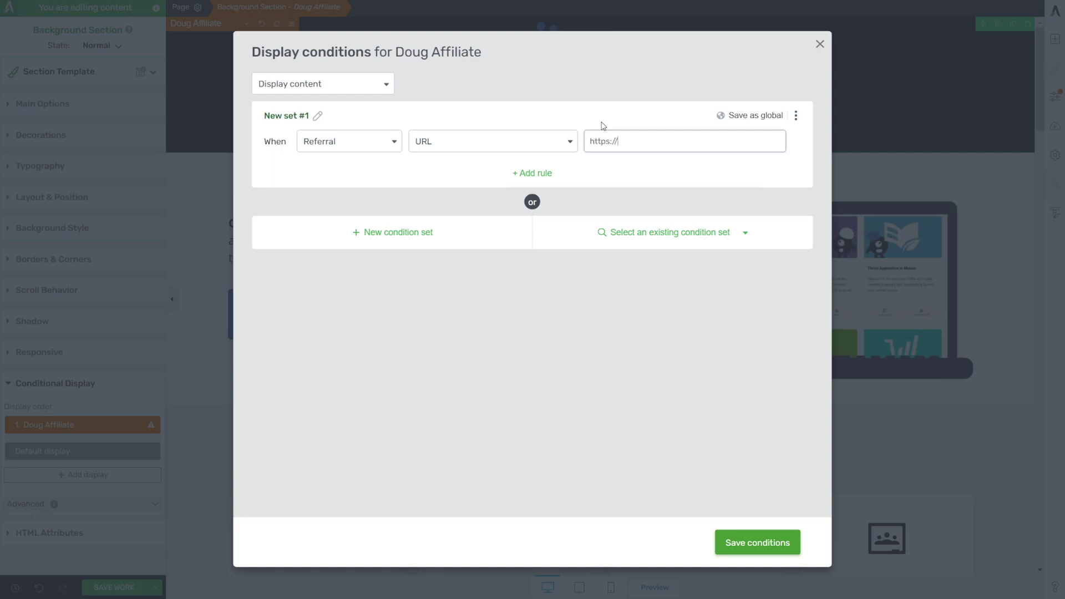
type("www.convology.com")
type("/*")
left_click(602, 203)
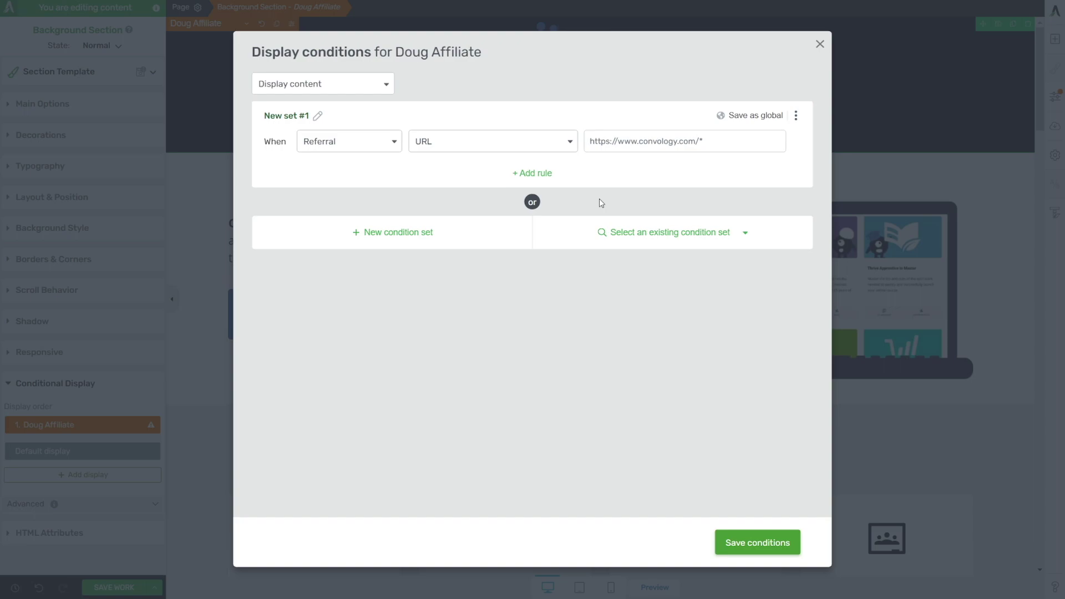
left_click(532, 172)
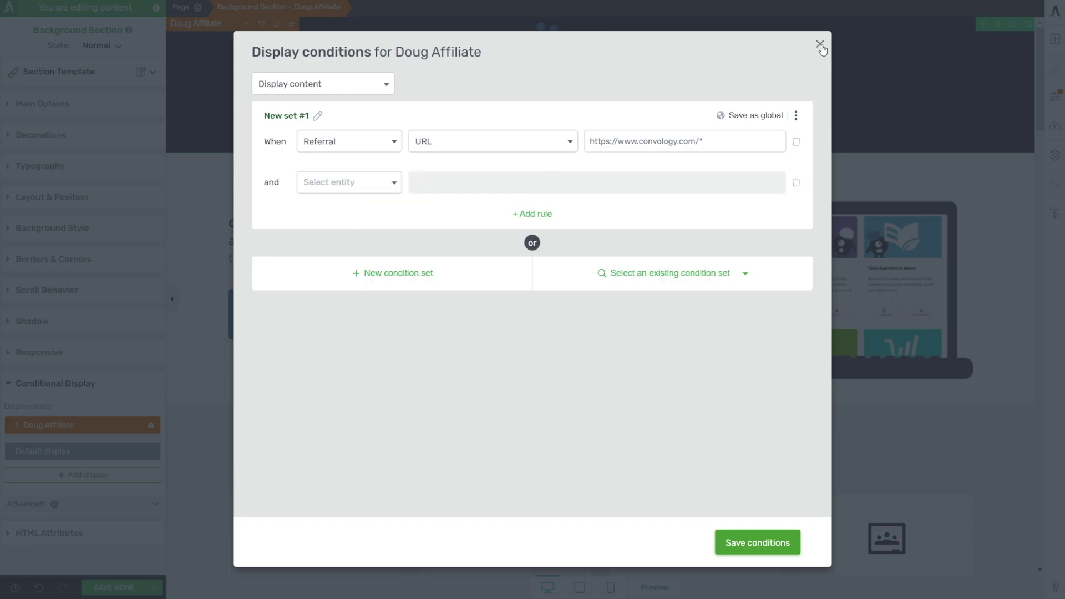
left_click(819, 44)
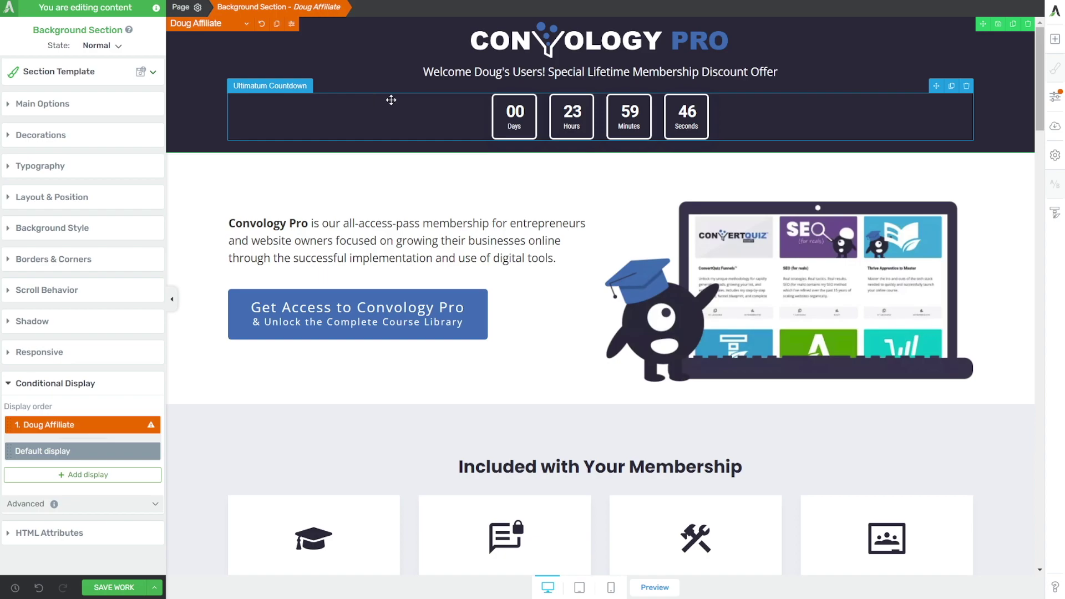
- Look through the sales page's sections and select the background section holding the Members-Only Community content
scroll(486, 194, "down", 1)
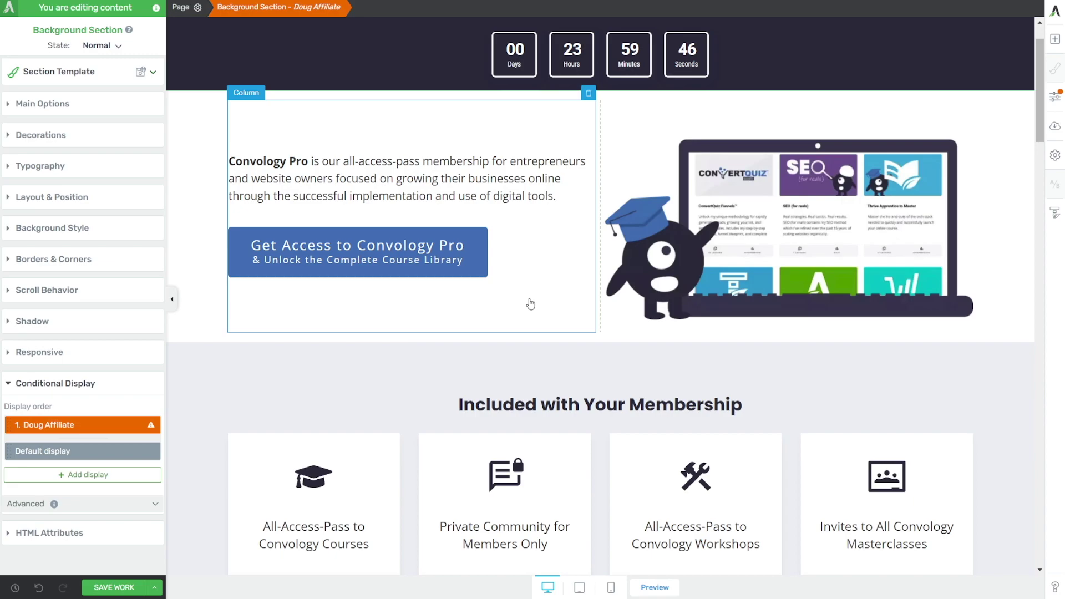
scroll(513, 281, "down", 10)
scroll(500, 260, "down", 15)
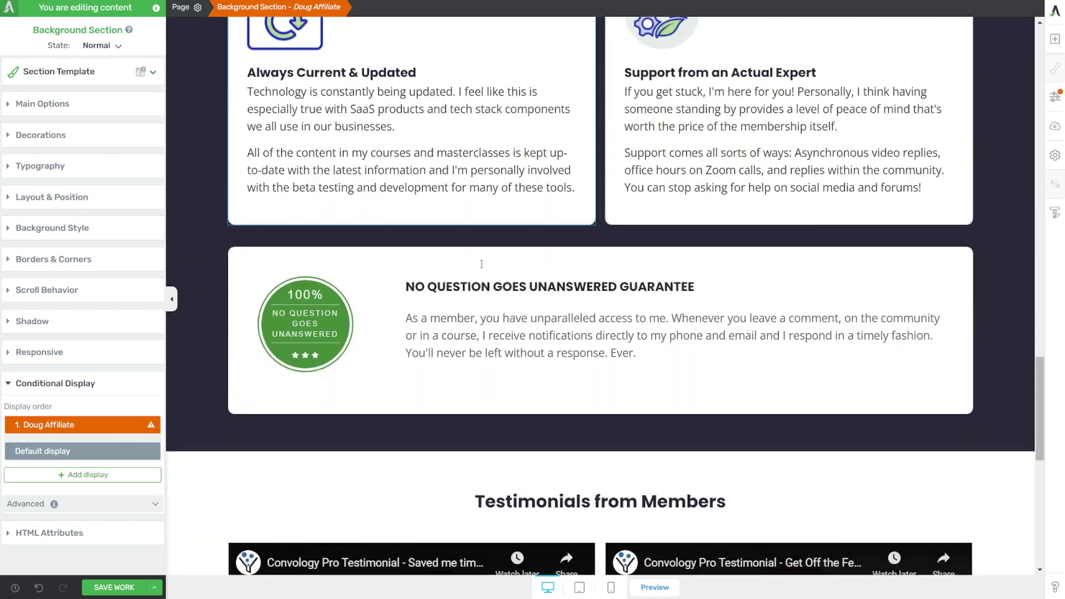
scroll(482, 264, "down", 10)
scroll(477, 249, "up", 15)
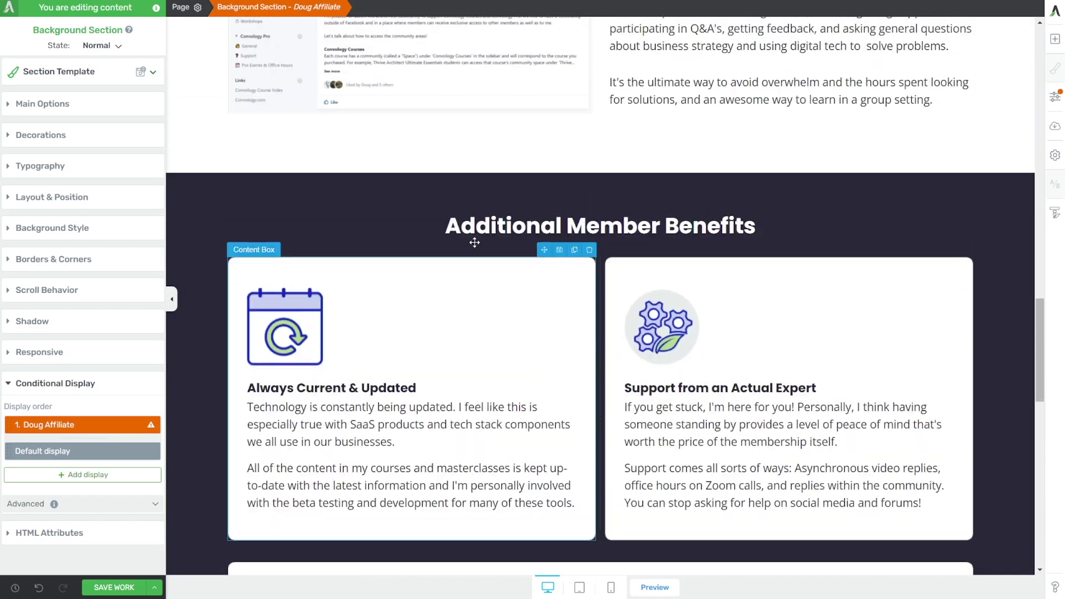
scroll(474, 243, "up", 5)
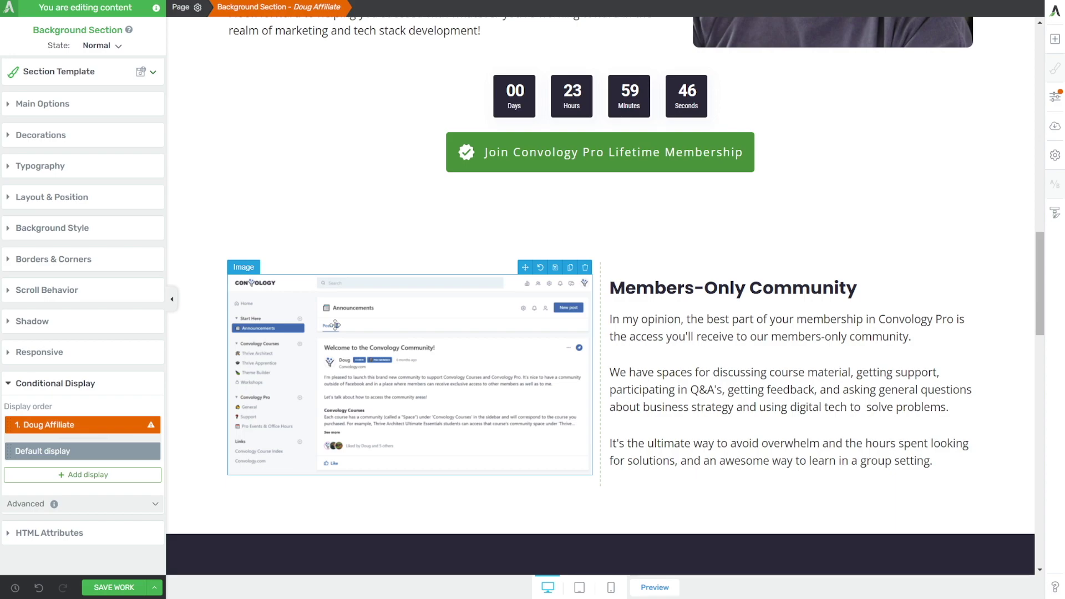
left_click(188, 221)
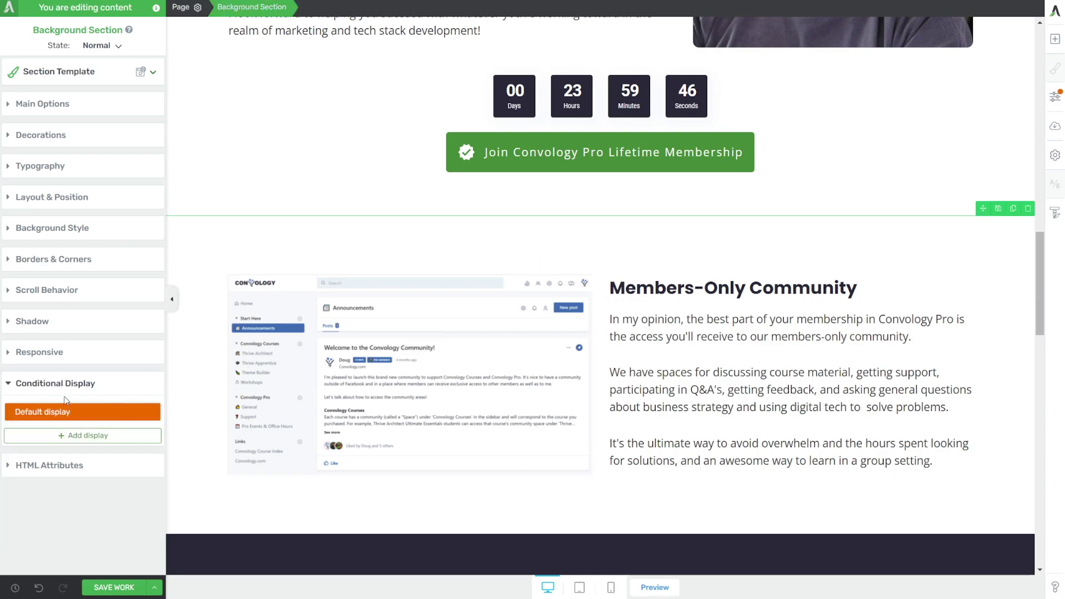